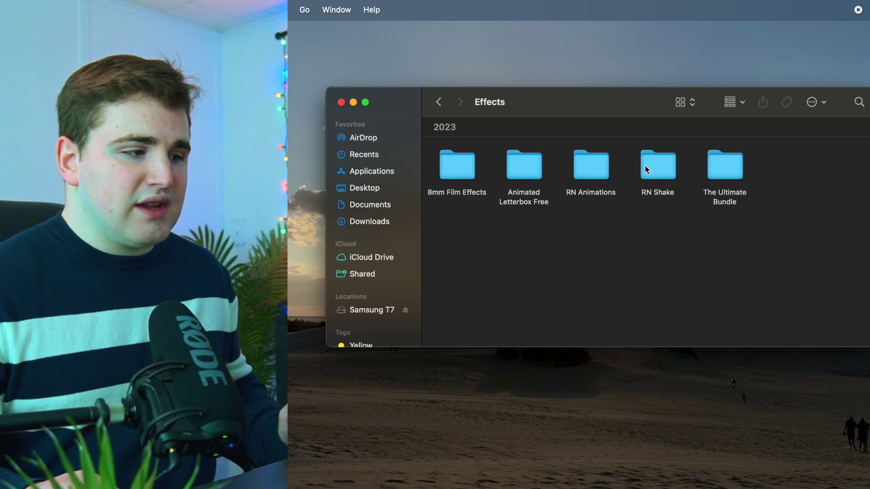
# - Open The Ultimate Bundle folder in Finder to list its effect subfolders
pyautogui.doubleClick(724, 172)
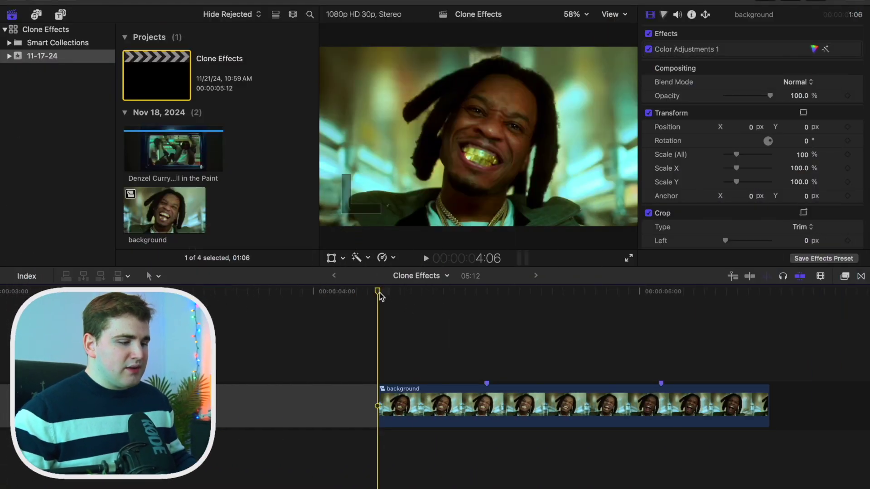
# - Preview the background clip, then Option-drag a duplicate of it onto the track above
pyautogui.moveTo(379, 293); pyautogui.dragTo(488, 339)
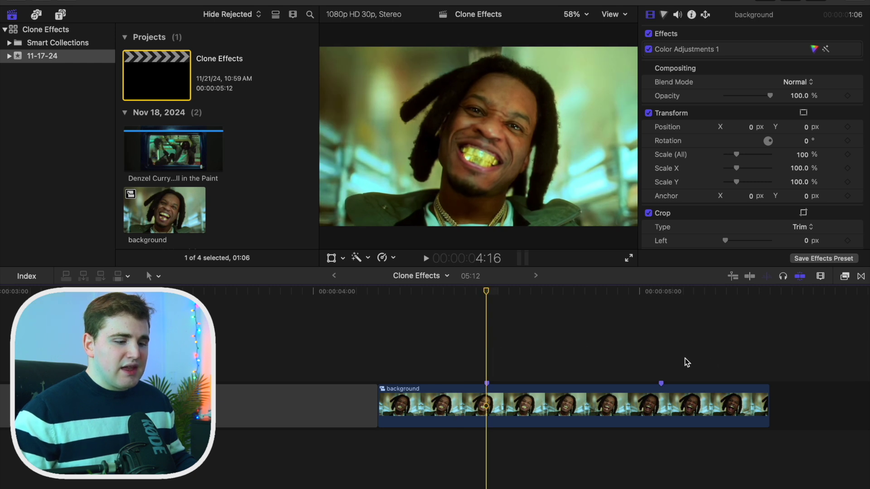
pyautogui.click(769, 360)
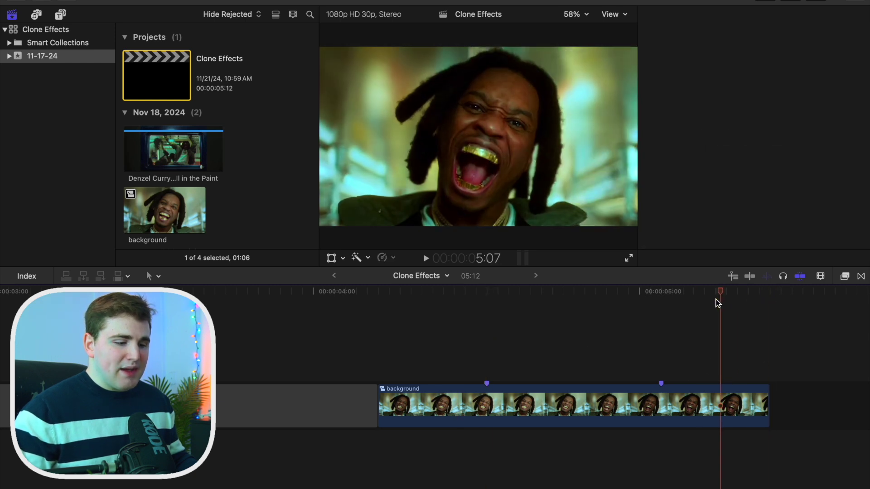
pyautogui.click(659, 303)
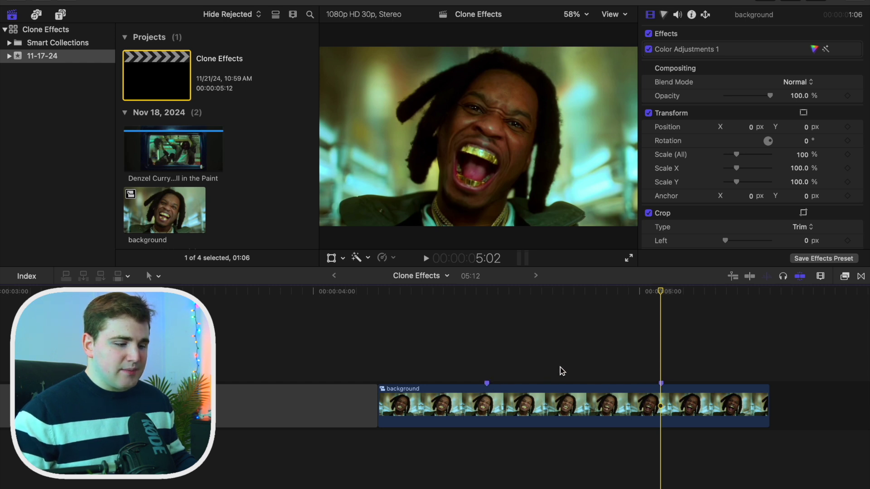
pyautogui.click(558, 409)
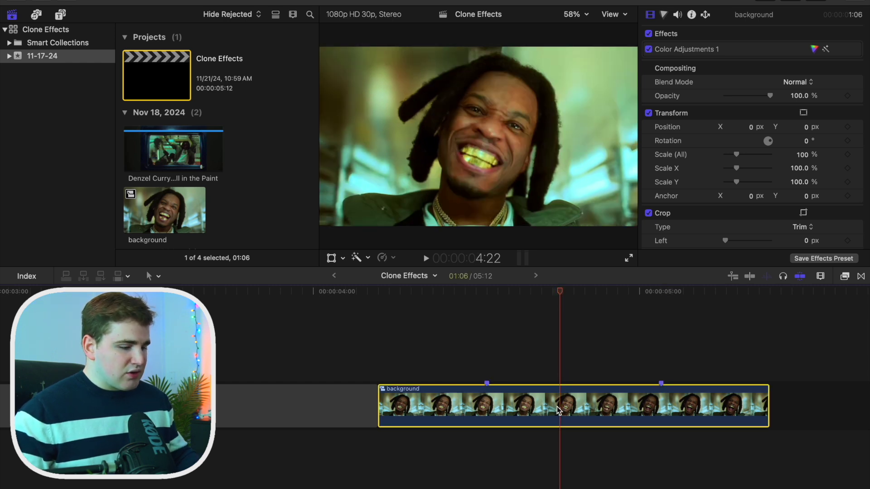
pyautogui.moveTo(554, 399)
pyautogui.mouseDown()
pyautogui.moveTo(558, 345)
pyautogui.moveTo(557, 353)
pyautogui.mouseUp()
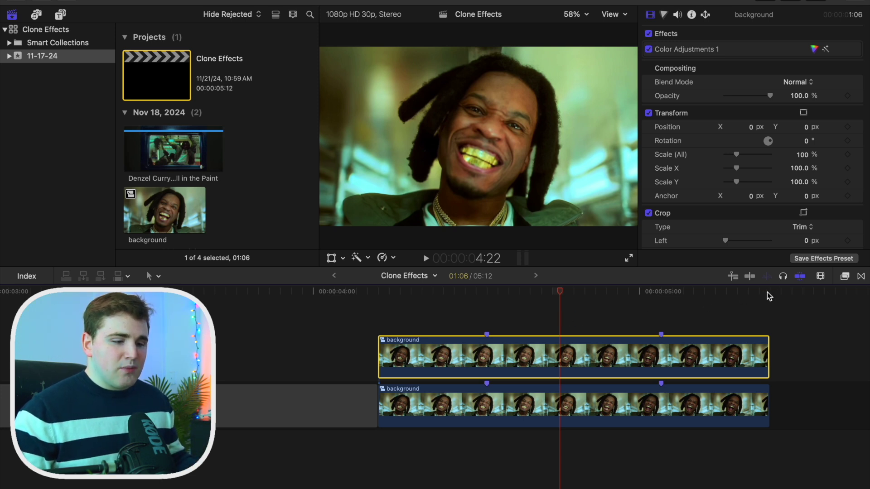
# - Apply Magnetic Mask from the Masks and Keying effects to the upper background clip
pyautogui.click(845, 277)
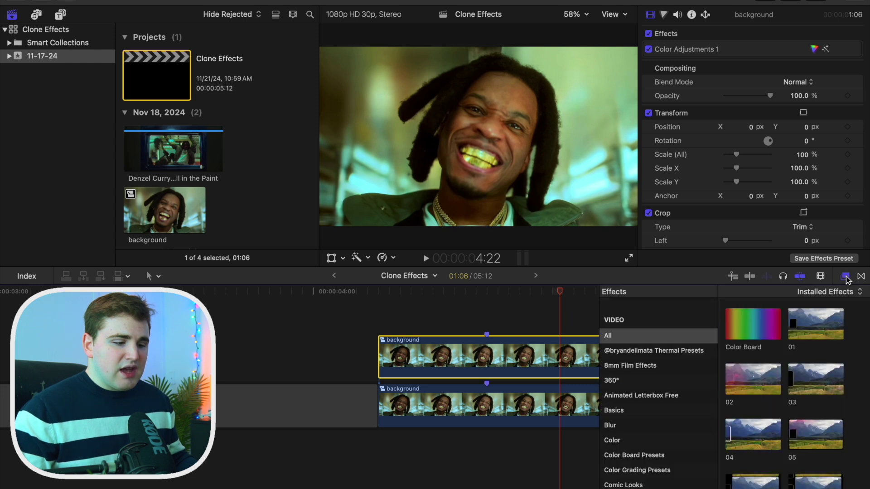
pyautogui.scroll(-5, 670, 410)
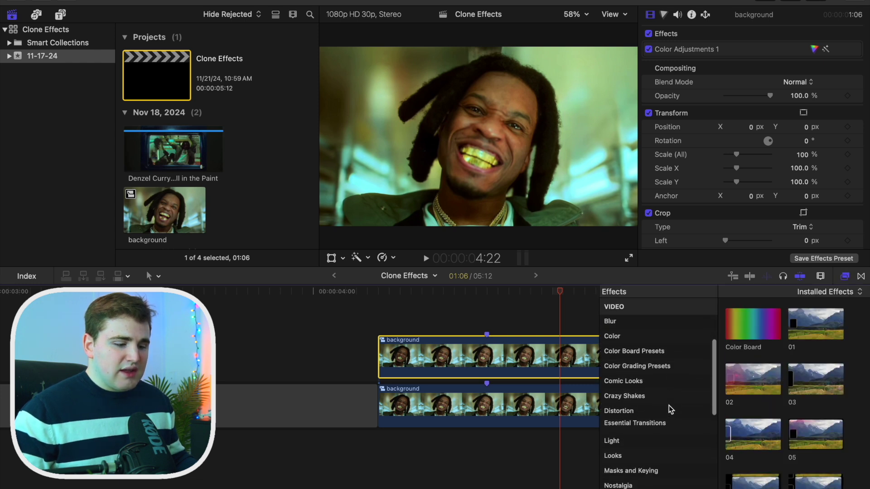
pyautogui.click(638, 435)
pyautogui.scroll(-2, 743, 426)
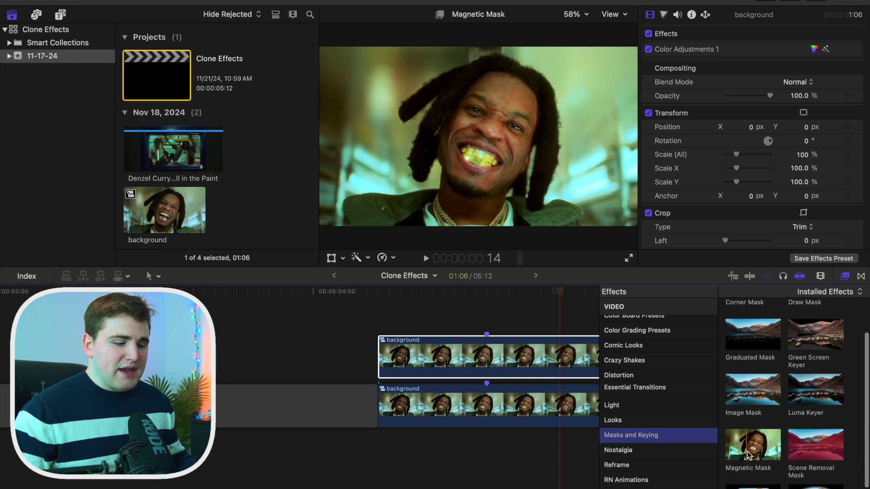
pyautogui.moveTo(747, 441); pyautogui.dragTo(561, 366)
pyautogui.scroll(2, 796, 378)
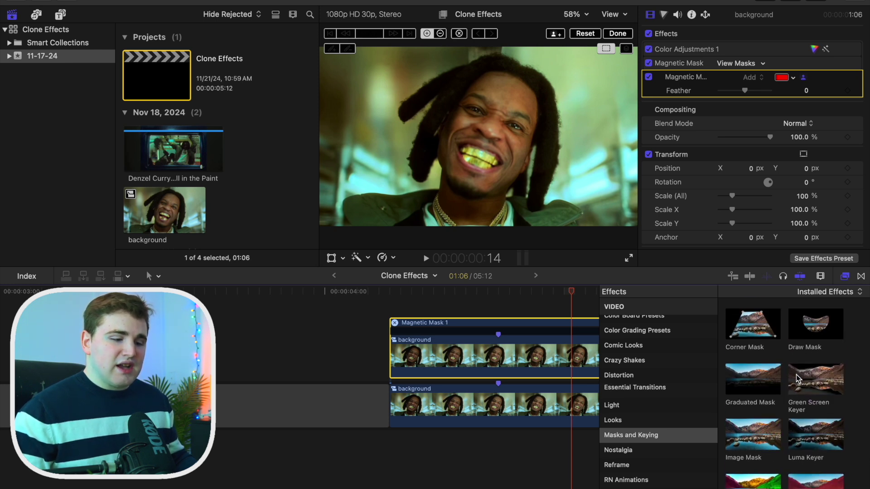
# - Close the Effects browser and park the playhead on the clip's first frame at 4:06
pyautogui.click(845, 278)
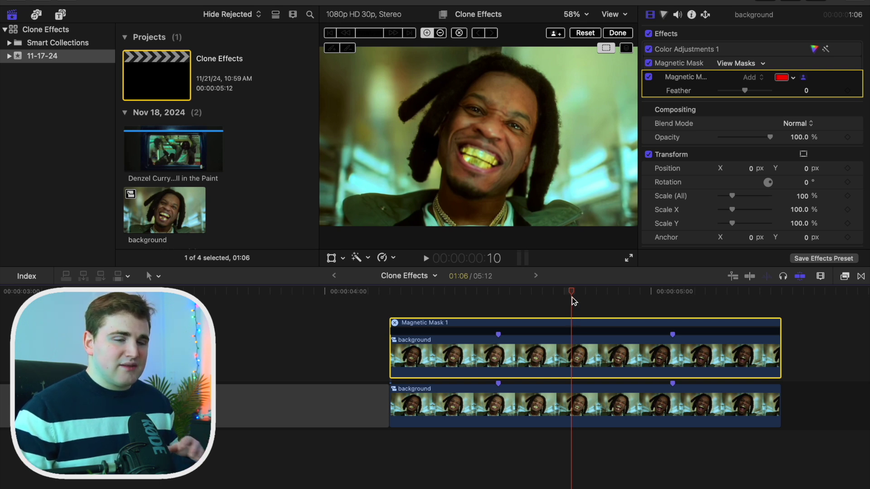
pyautogui.moveTo(572, 292); pyautogui.dragTo(475, 294)
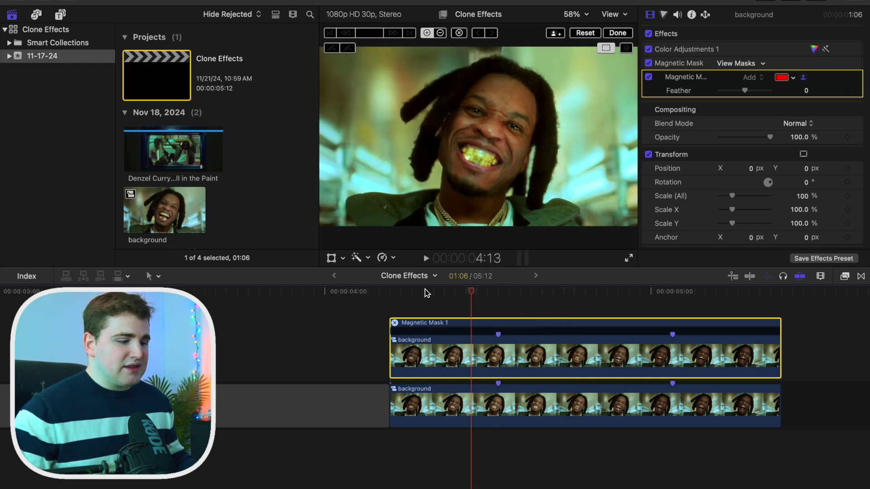
pyautogui.moveTo(470, 295); pyautogui.dragTo(394, 294)
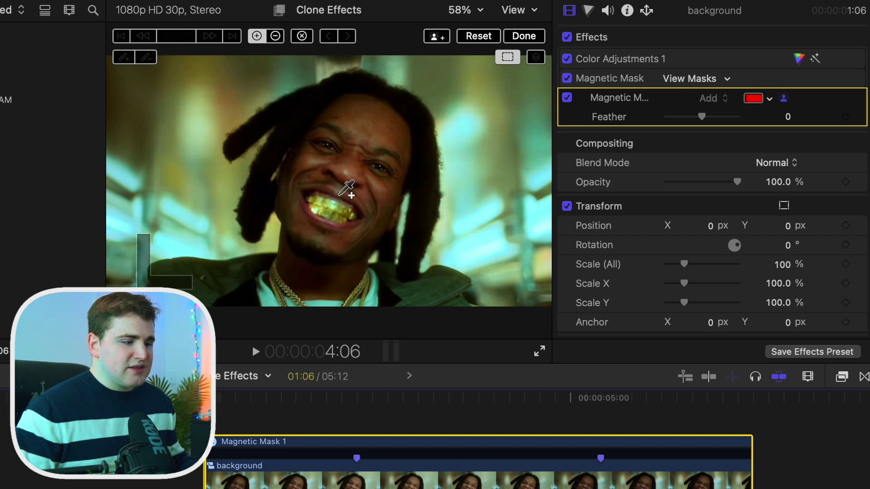
# - Generate the Magnetic Mask by sampling the man's face, and select the add brush
pyautogui.click(339, 194)
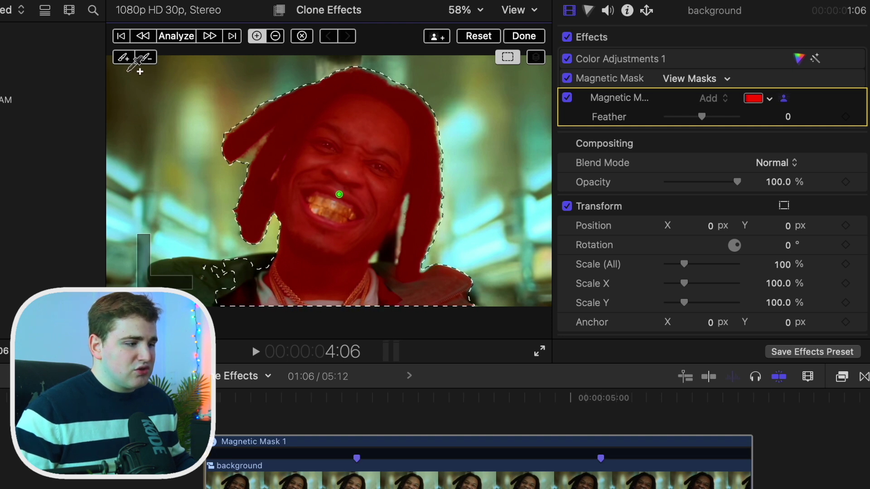
pyautogui.click(124, 61)
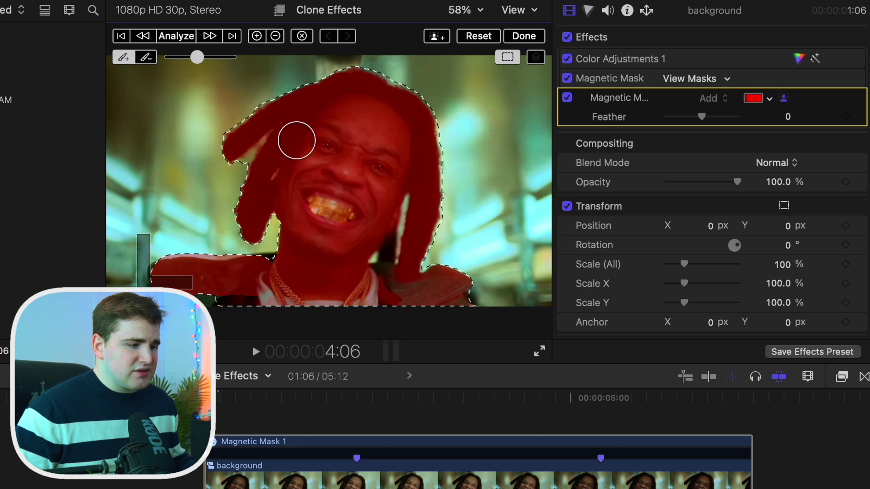
# - At 100% viewer zoom, paint the chain patch, dark shirt and neck edge into the mask
pyautogui.click(460, 10)
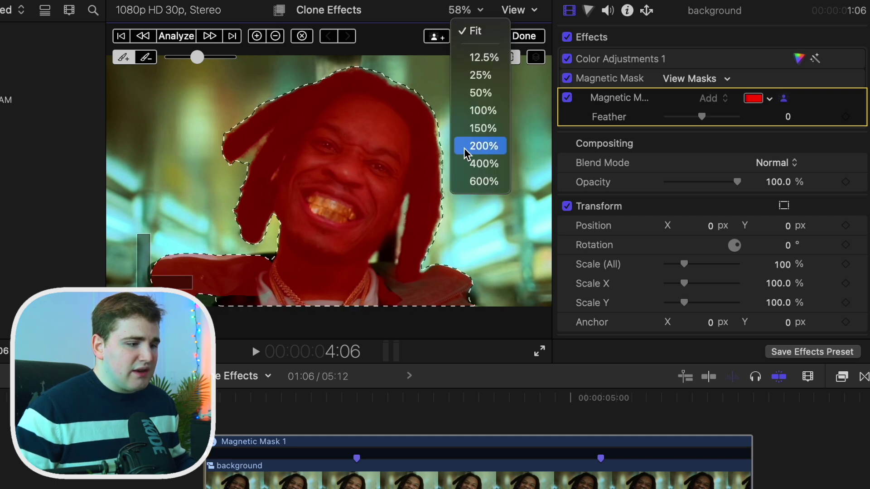
pyautogui.click(476, 110)
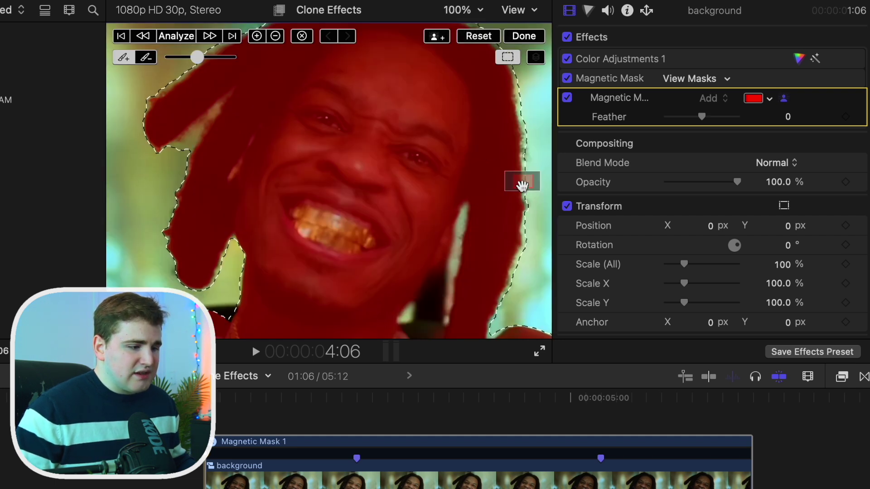
pyautogui.hscroll(-10, 523, 190)
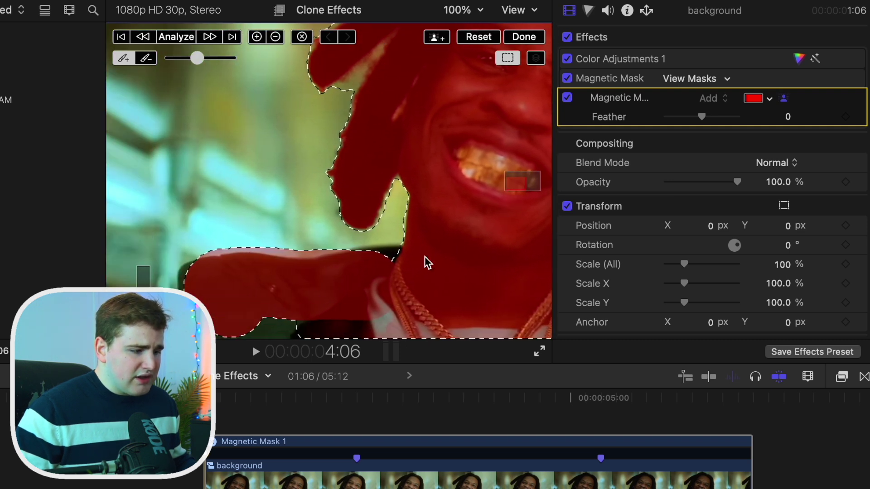
pyautogui.moveTo(391, 268)
pyautogui.mouseDown()
pyautogui.moveTo(382, 266)
pyautogui.moveTo(315, 327)
pyautogui.moveTo(248, 324)
pyautogui.mouseUp()
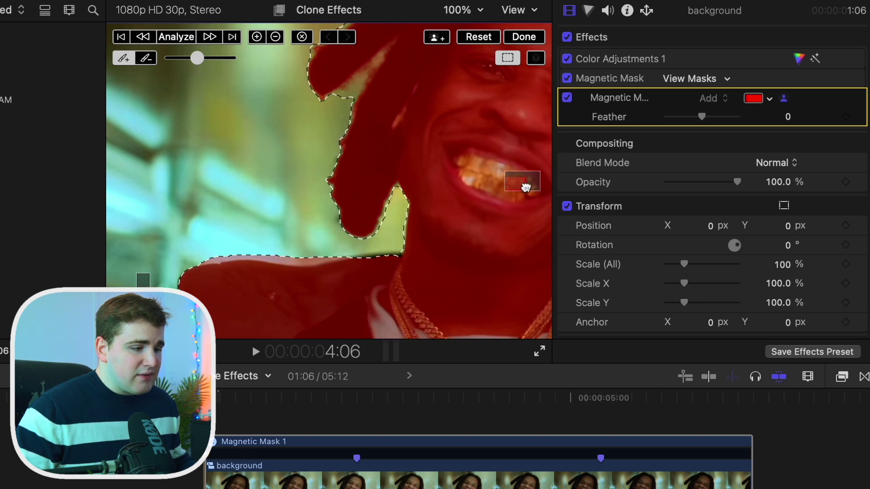
pyautogui.moveTo(513, 189); pyautogui.dragTo(526, 185)
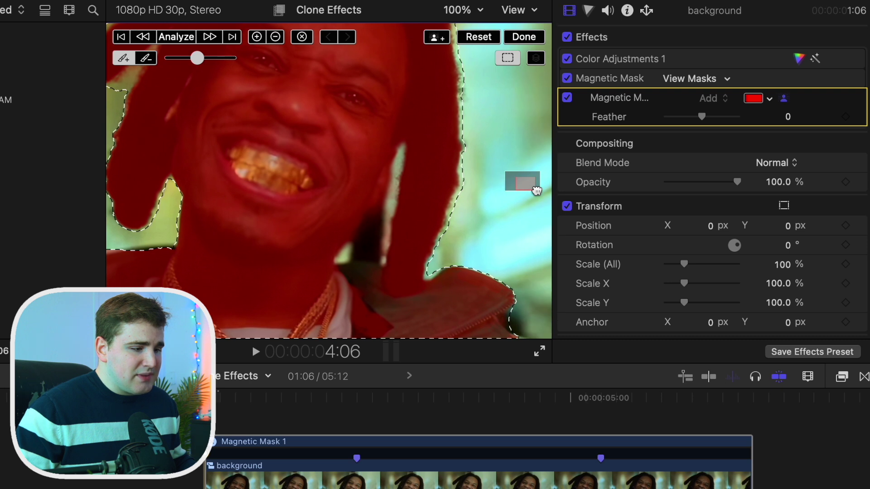
pyautogui.moveTo(411, 283); pyautogui.dragTo(340, 286)
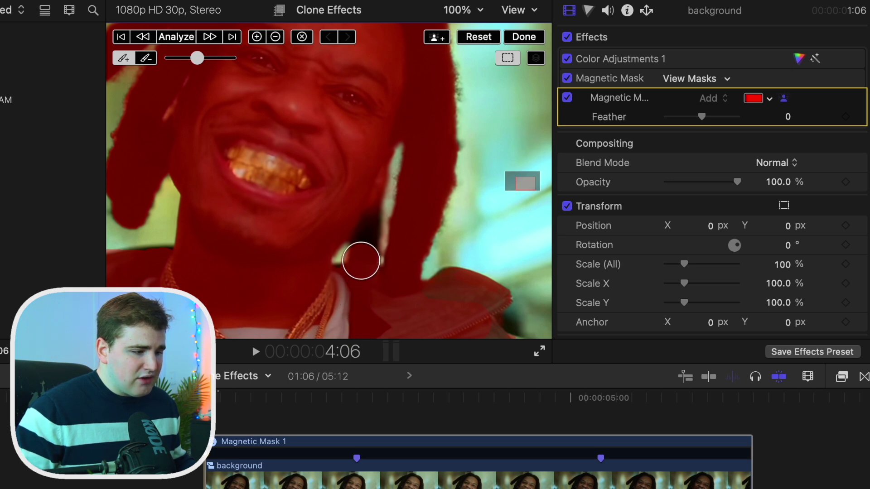
pyautogui.click(364, 231)
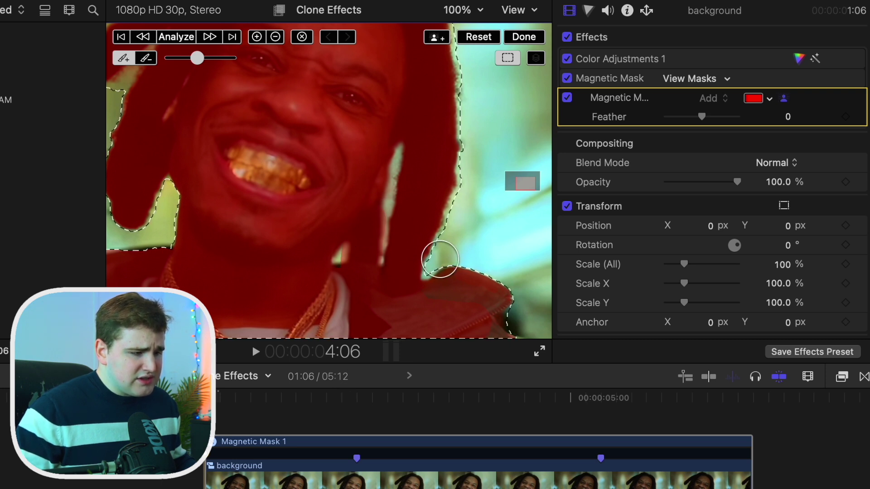
pyautogui.moveTo(512, 189); pyautogui.dragTo(504, 183)
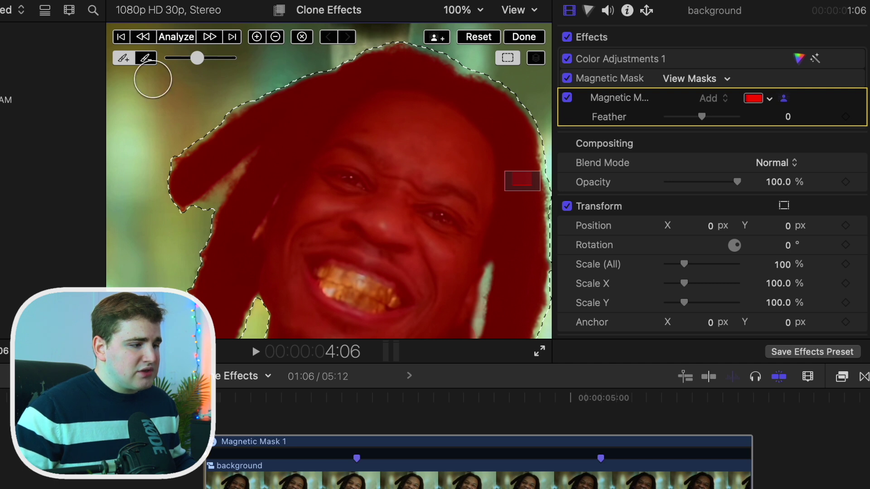
# - With a smaller add brush, paint the hair's left edge and notch into the mask
pyautogui.click(123, 58)
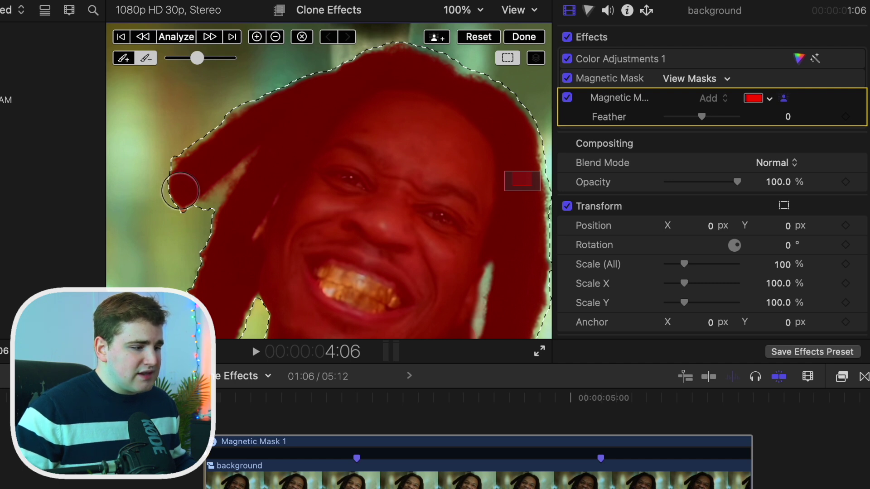
pyautogui.click(201, 208)
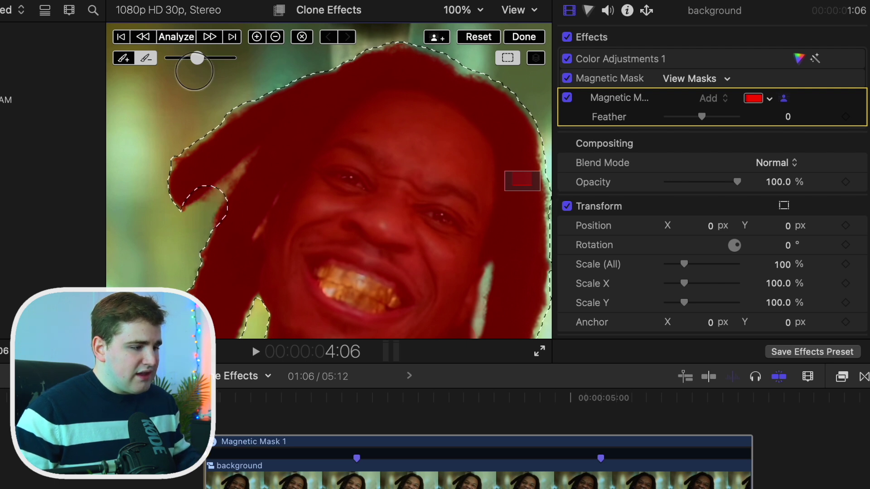
pyautogui.moveTo(196, 58); pyautogui.dragTo(182, 58)
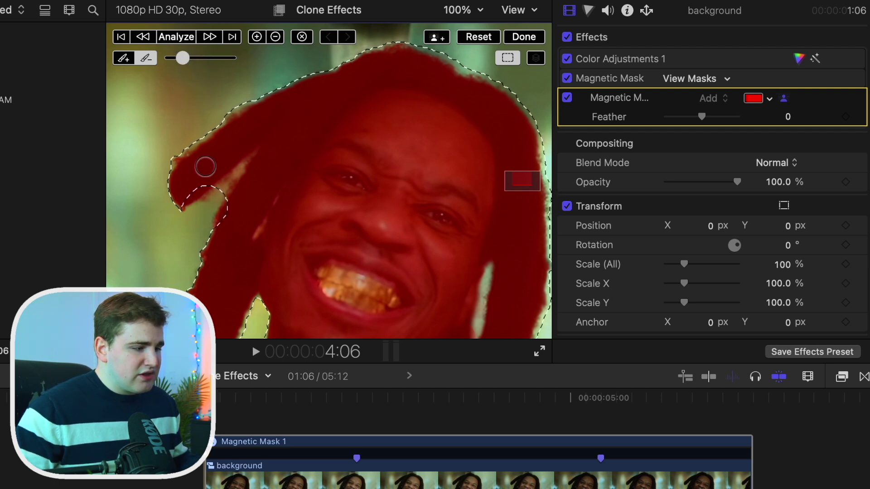
pyautogui.click(221, 188)
pyautogui.moveTo(232, 179); pyautogui.dragTo(245, 159)
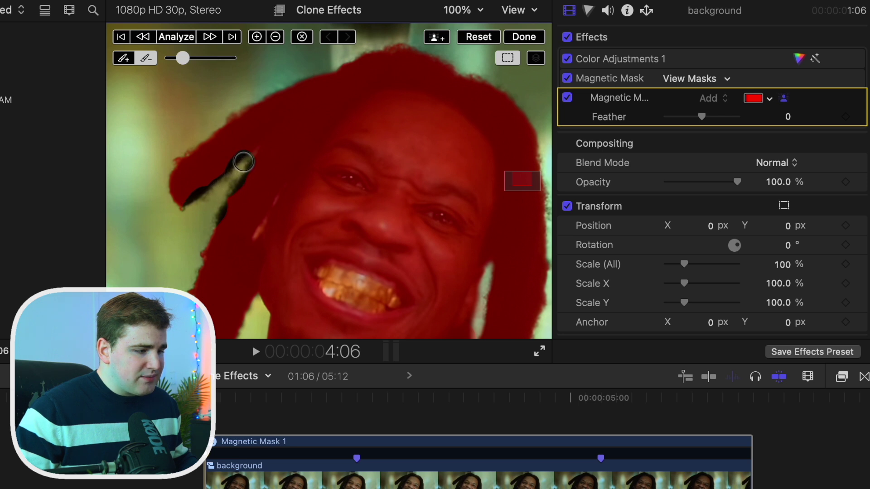
# - Erase the stray mask and background along the left hair notch with the subtract brush
pyautogui.click(146, 61)
pyautogui.click(227, 216)
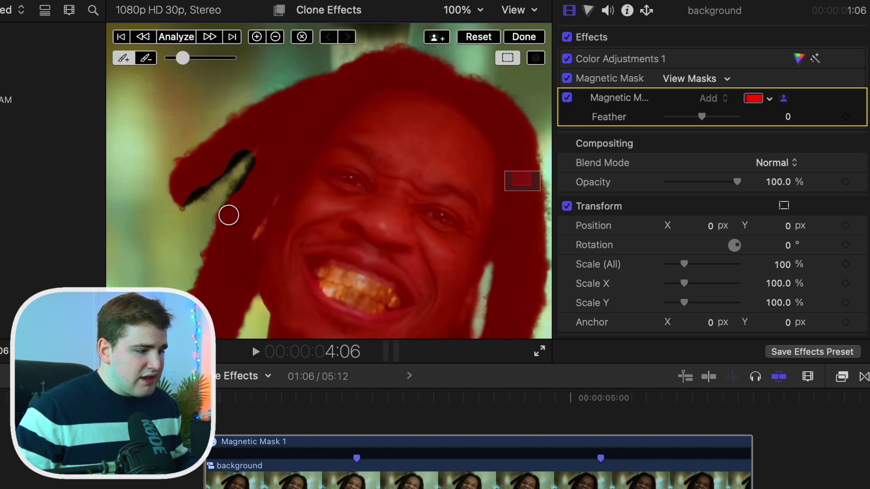
pyautogui.moveTo(255, 167); pyautogui.dragTo(251, 181)
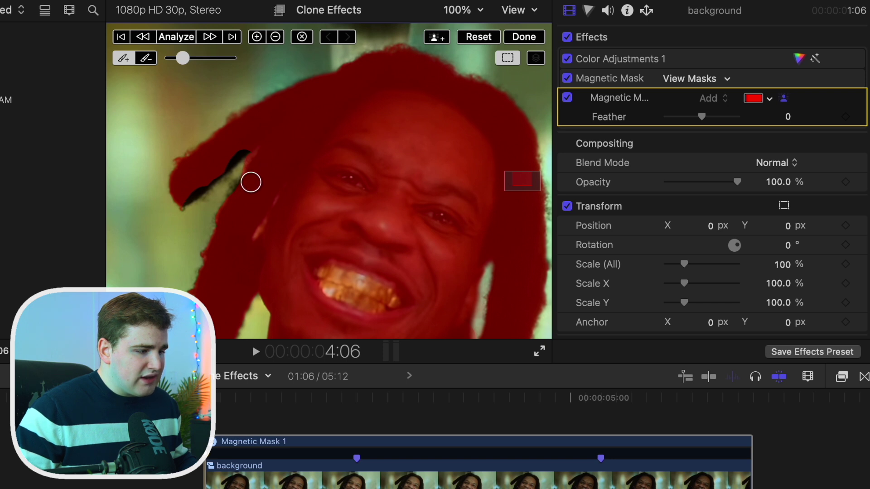
pyautogui.moveTo(234, 147)
pyautogui.mouseDown()
pyautogui.moveTo(186, 193)
pyautogui.moveTo(220, 155)
pyautogui.moveTo(246, 144)
pyautogui.moveTo(255, 157)
pyautogui.mouseUp()
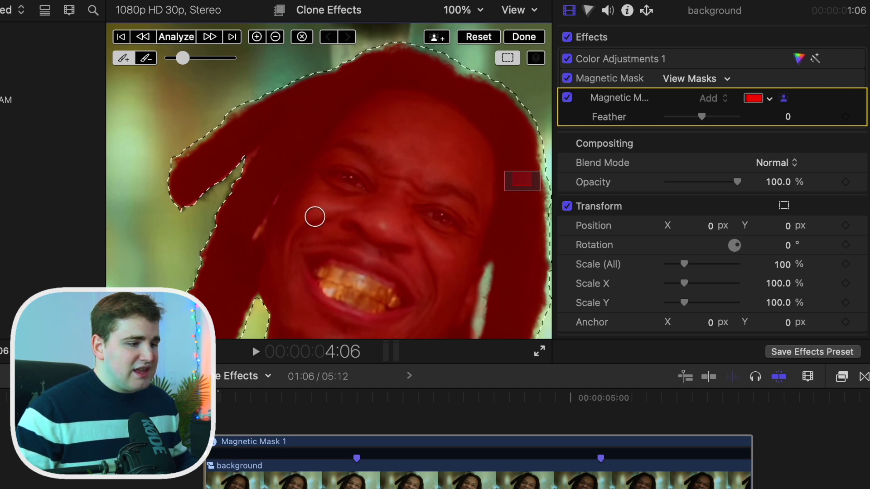
# - Shrink the add brush and paint over the gap between the hair strands
pyautogui.hscroll(5, 533, 189)
pyautogui.scroll(-3, 534, 189)
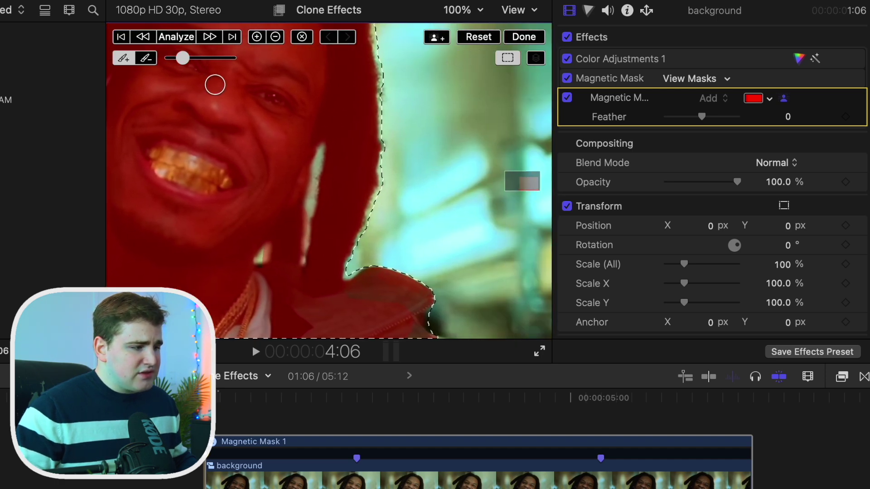
pyautogui.click(148, 59)
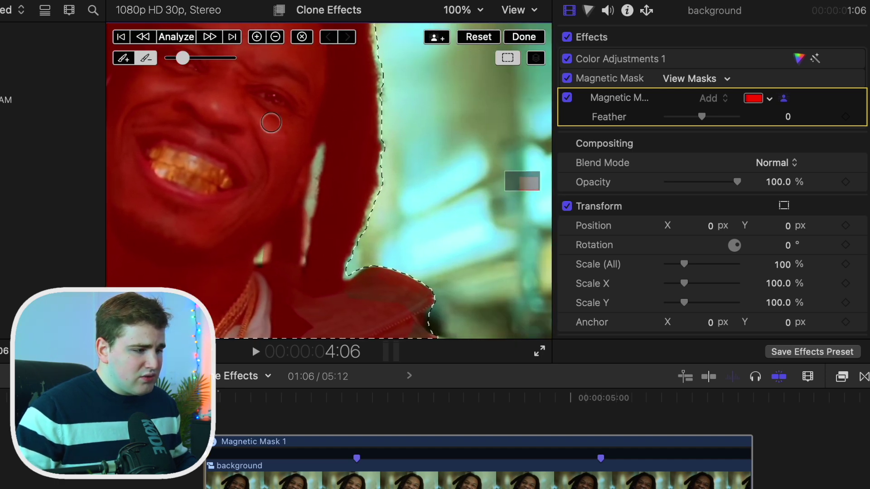
pyautogui.moveTo(183, 59); pyautogui.dragTo(178, 59)
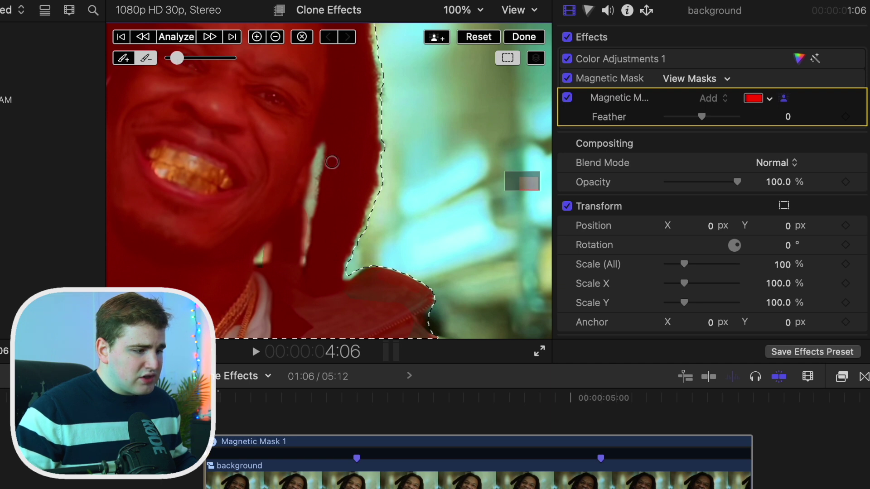
pyautogui.moveTo(318, 149); pyautogui.dragTo(301, 267)
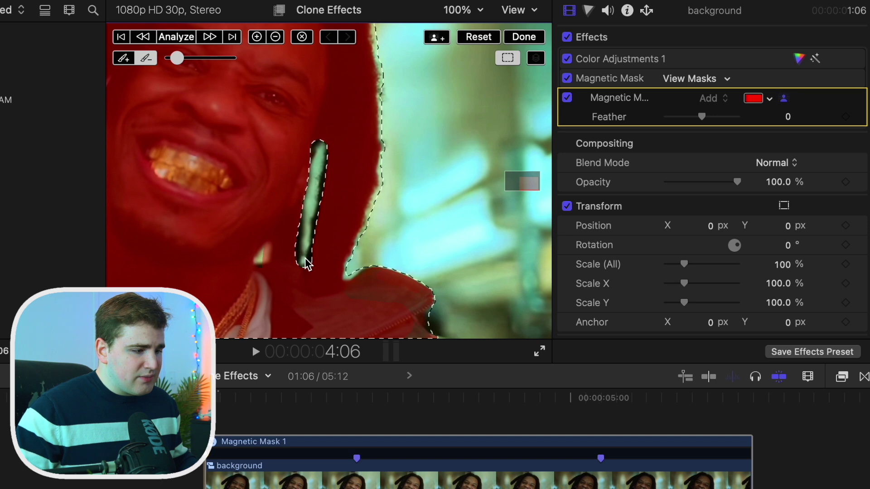
# - Add the sliver near the raised hand to the mask, then set viewer zoom to Fit
pyautogui.click(146, 58)
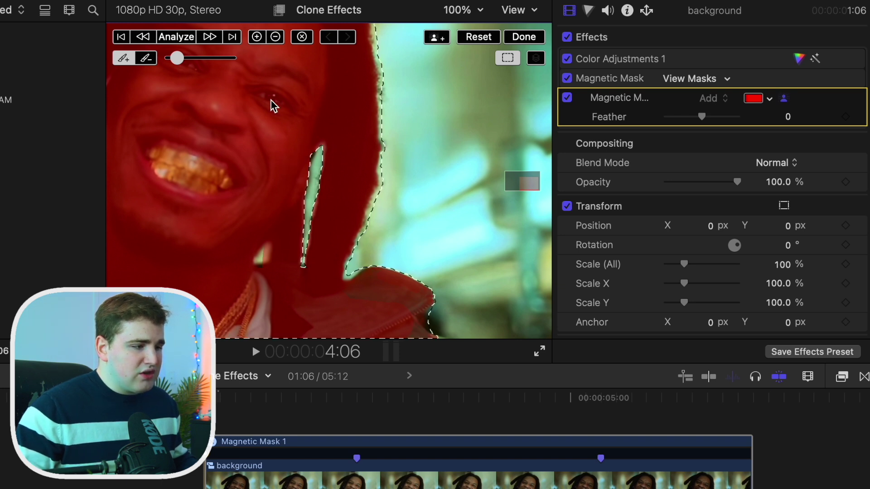
pyautogui.click(146, 60)
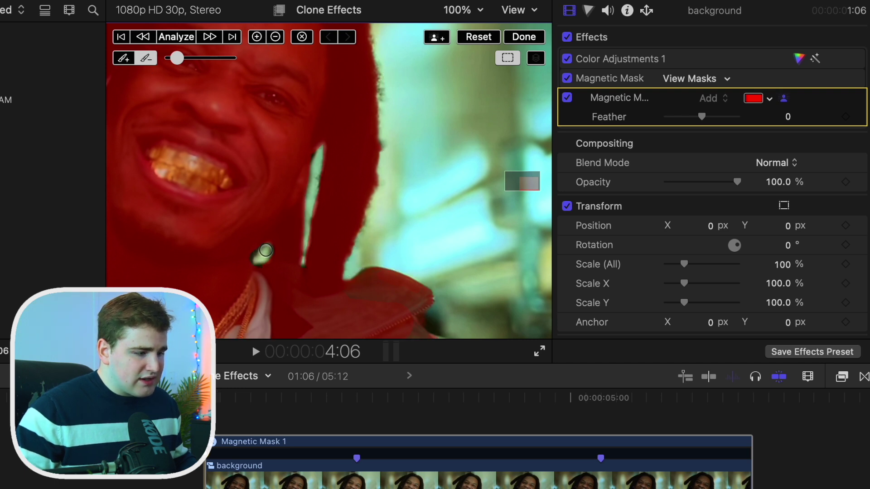
pyautogui.click(135, 60)
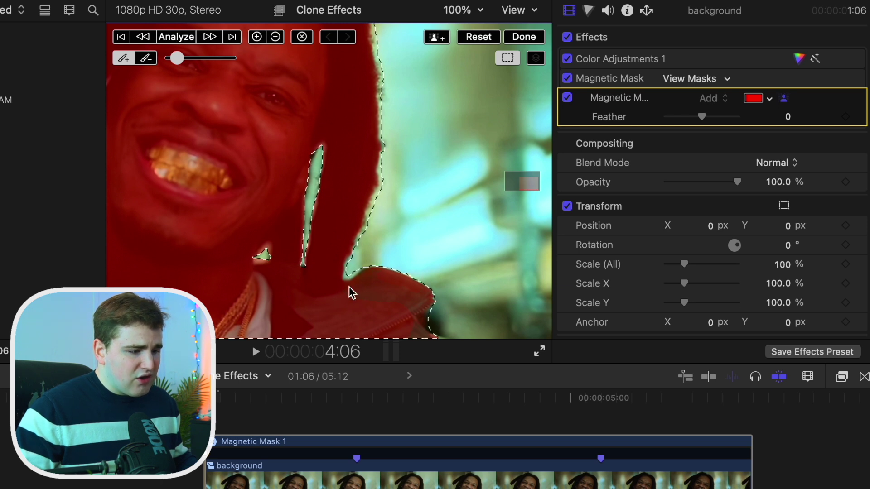
pyautogui.click(123, 58)
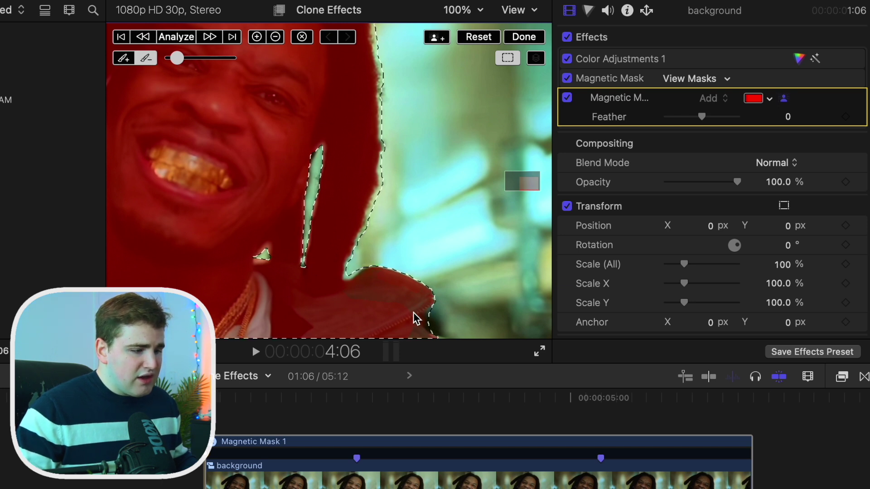
pyautogui.click(432, 326)
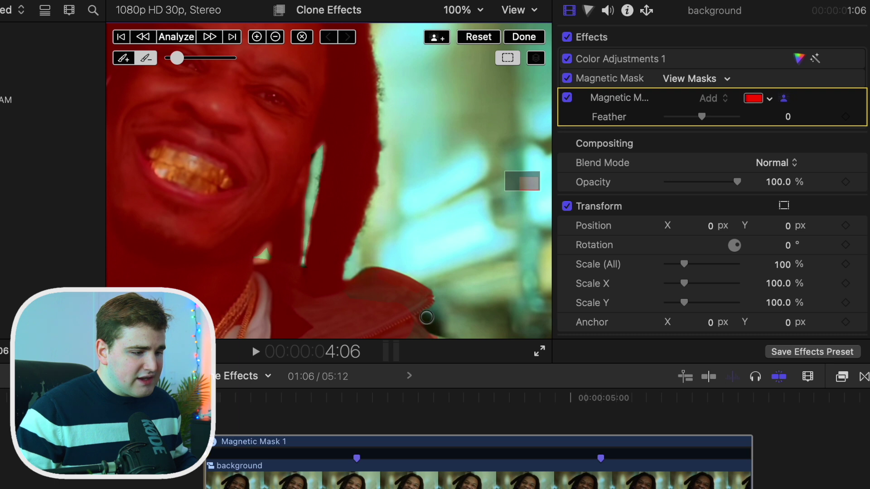
pyautogui.click(466, 9)
pyautogui.click(468, 29)
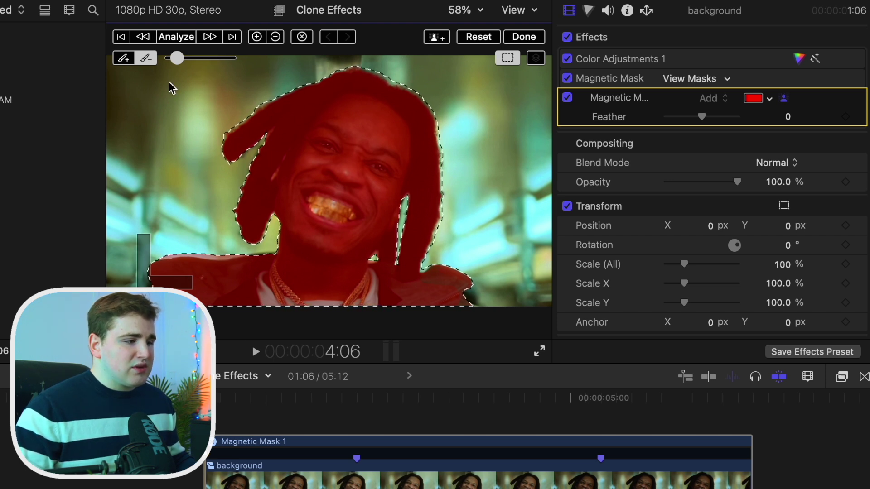
# - Analyze the mask across the clip, click Done, scrub to verify, and select the clip
pyautogui.click(176, 37)
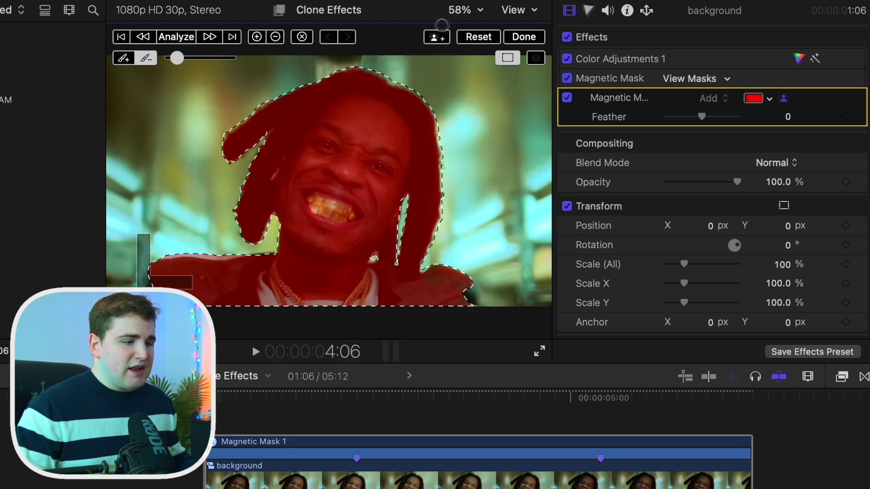
pyautogui.click(521, 37)
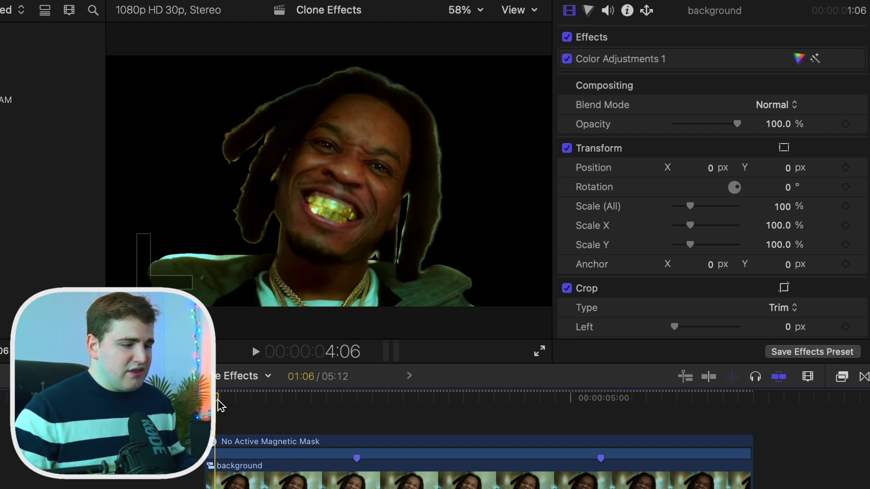
pyautogui.click(283, 404)
pyautogui.moveTo(283, 405); pyautogui.dragTo(479, 421)
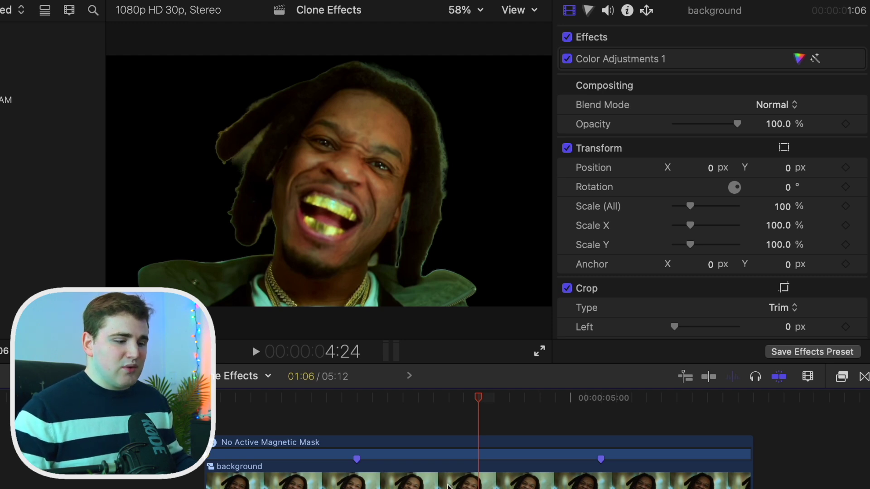
pyautogui.click(475, 486)
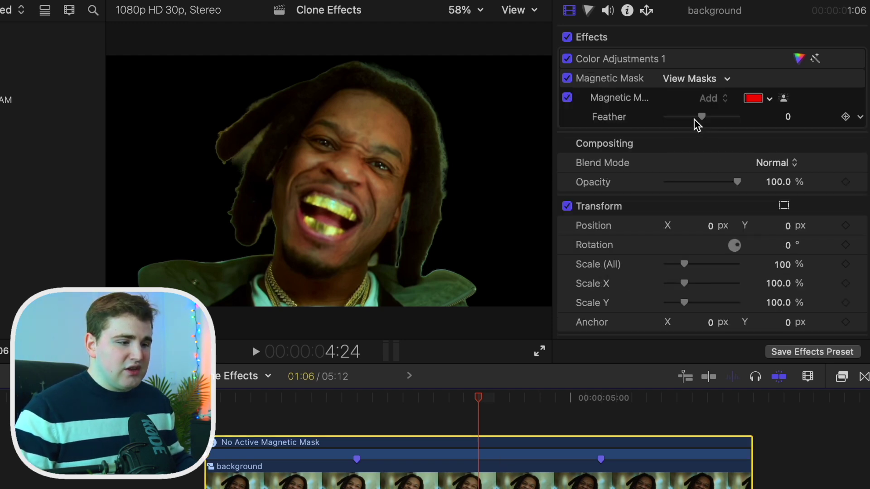
# - Set mask Feather to -73, play back the result, then restore the unmasked background at 4:18
pyautogui.moveTo(701, 119); pyautogui.dragTo(677, 126)
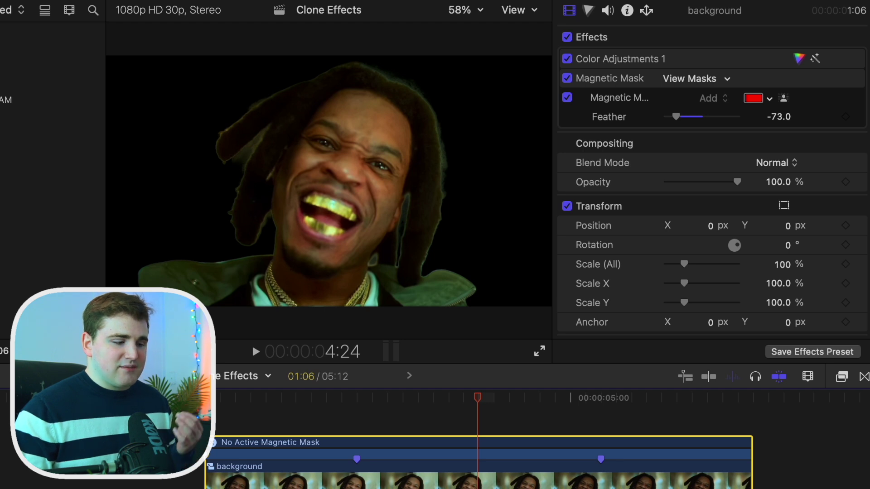
pyautogui.click(204, 417)
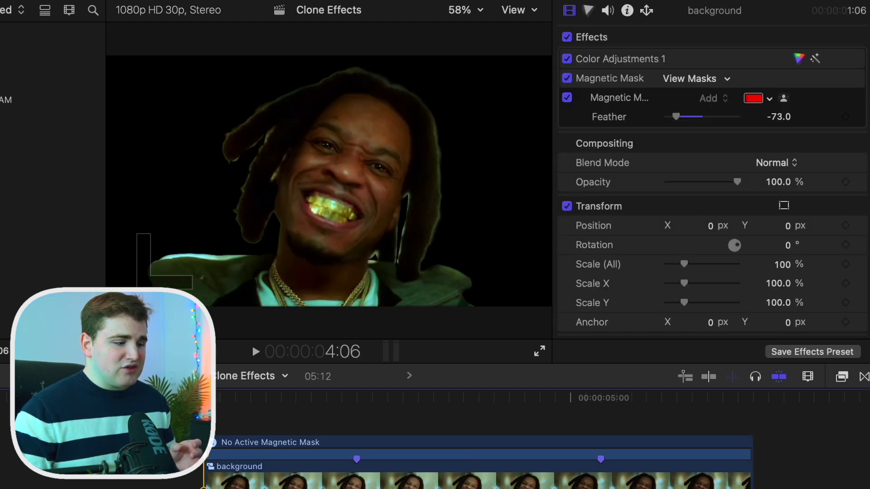
pyautogui.press('space')
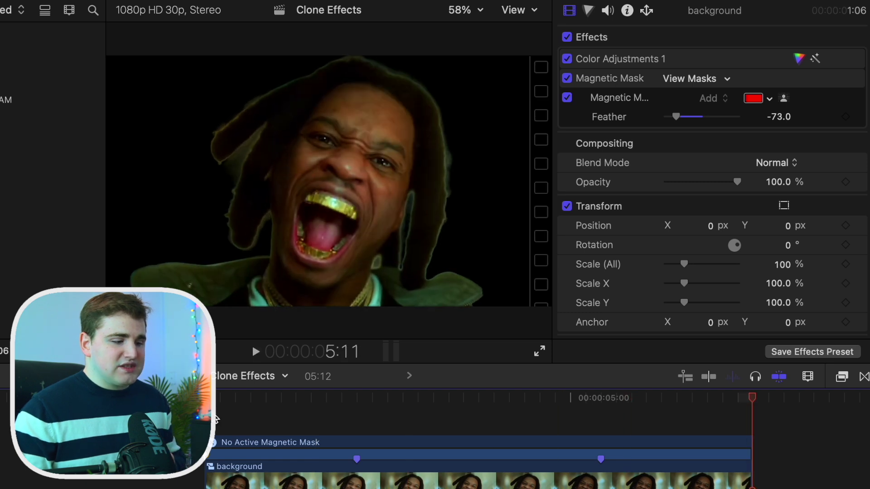
pyautogui.click(398, 424)
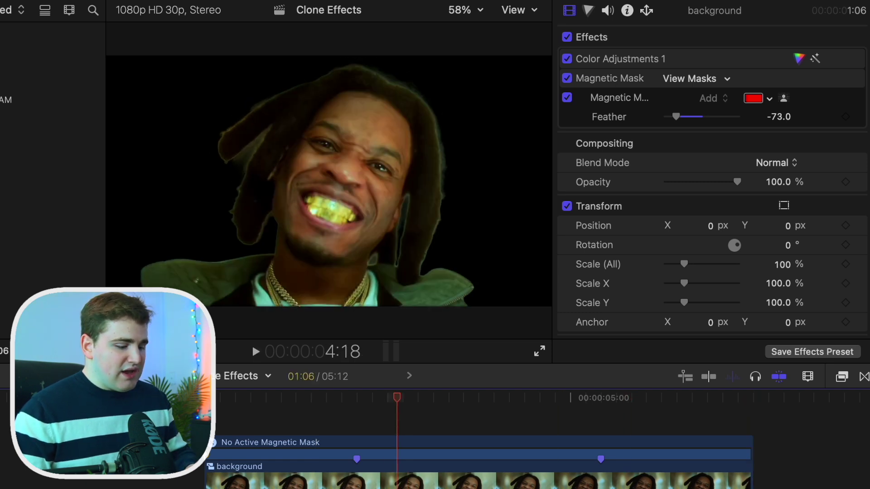
pyautogui.press('Delete')
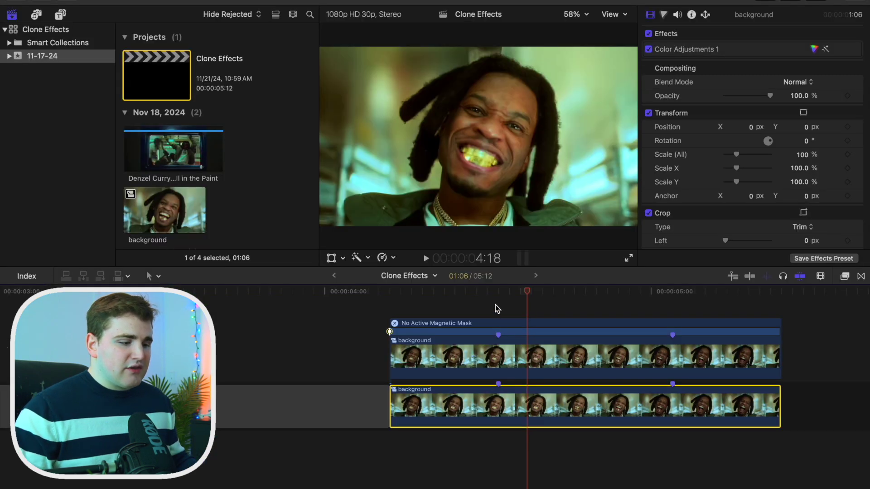
# - Apply the Offset effect from The Ultimate Bundle to the lower background clip
pyautogui.click(352, 415)
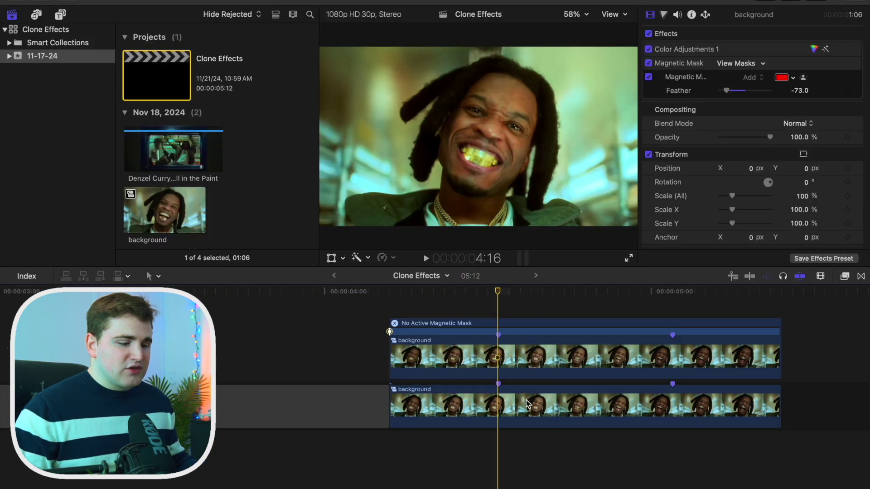
pyautogui.hscroll(3, 633, 361)
pyautogui.click(844, 277)
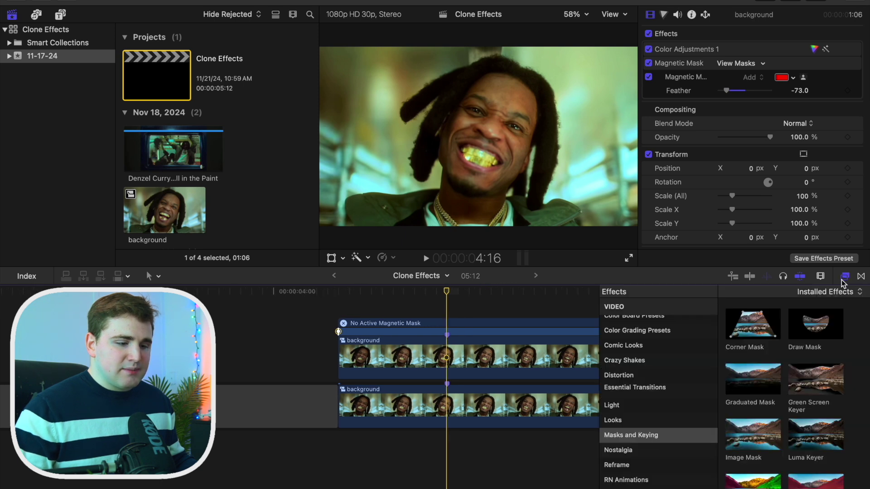
pyautogui.scroll(-5, 678, 403)
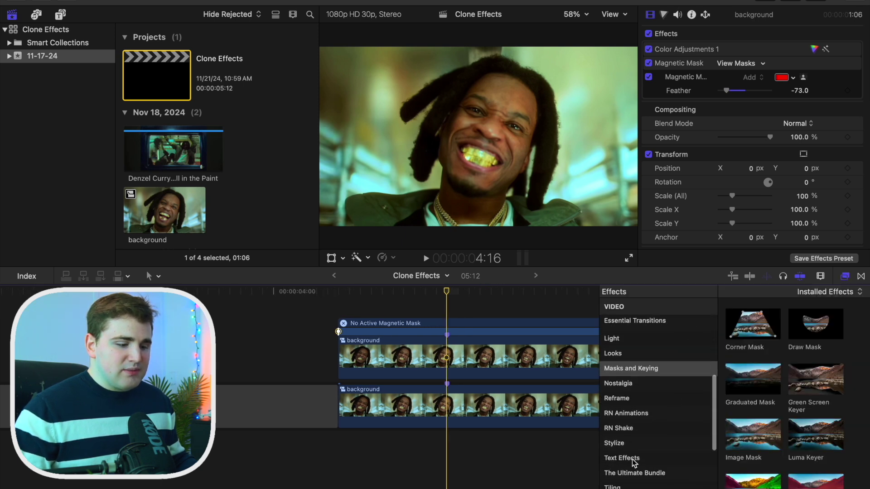
pyautogui.click(632, 474)
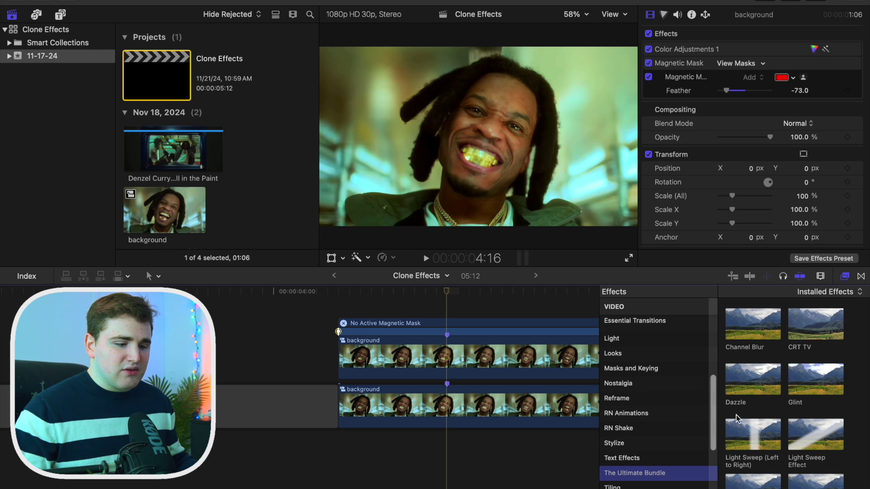
pyautogui.scroll(-5, 744, 430)
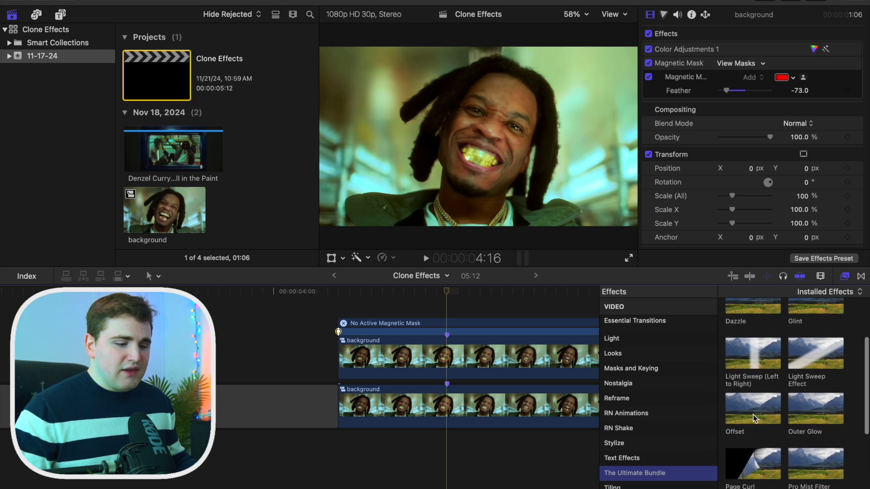
pyautogui.moveTo(755, 419); pyautogui.dragTo(538, 405)
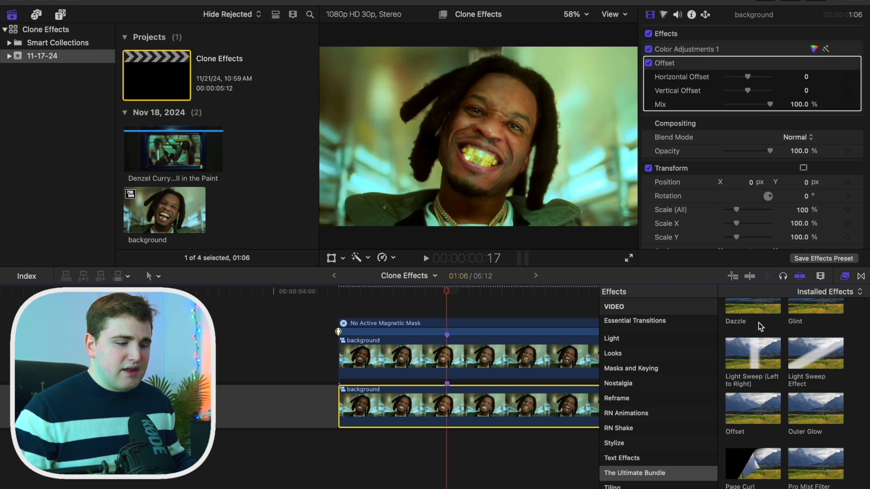
pyautogui.click(842, 278)
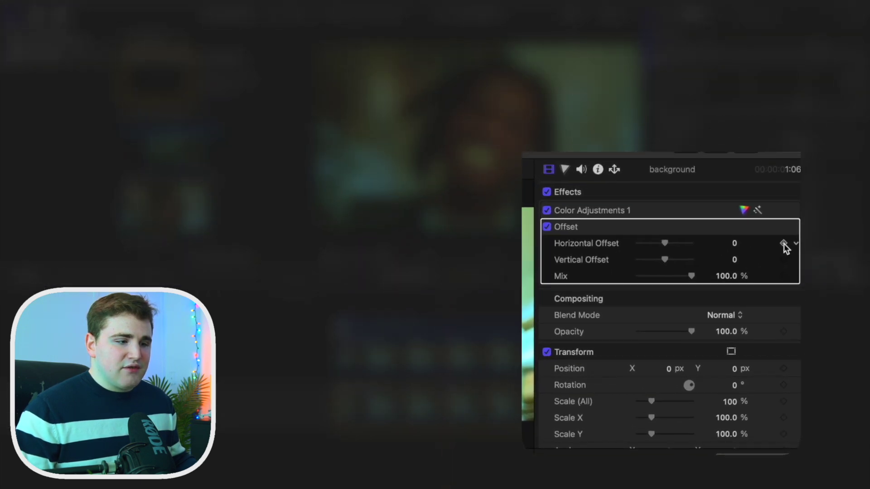
# - Keyframe the lower clip's Horizontal Offset at 300 at 5:02
pyautogui.click(785, 244)
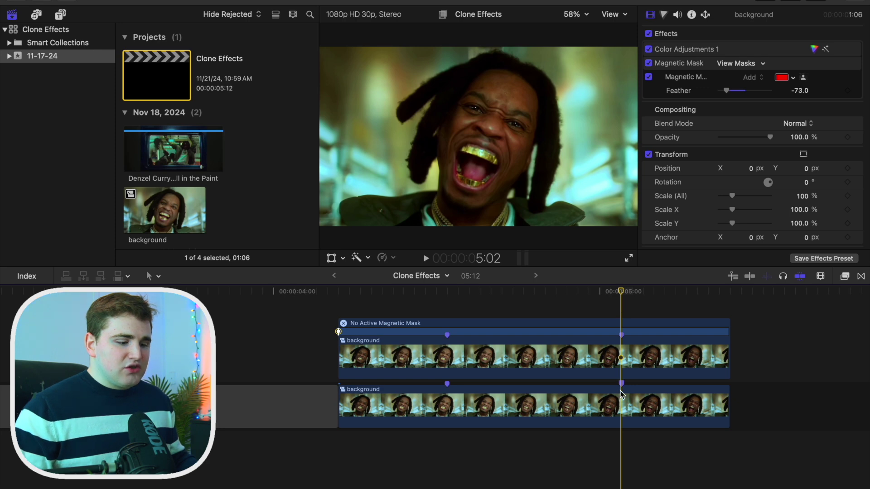
pyautogui.click(626, 403)
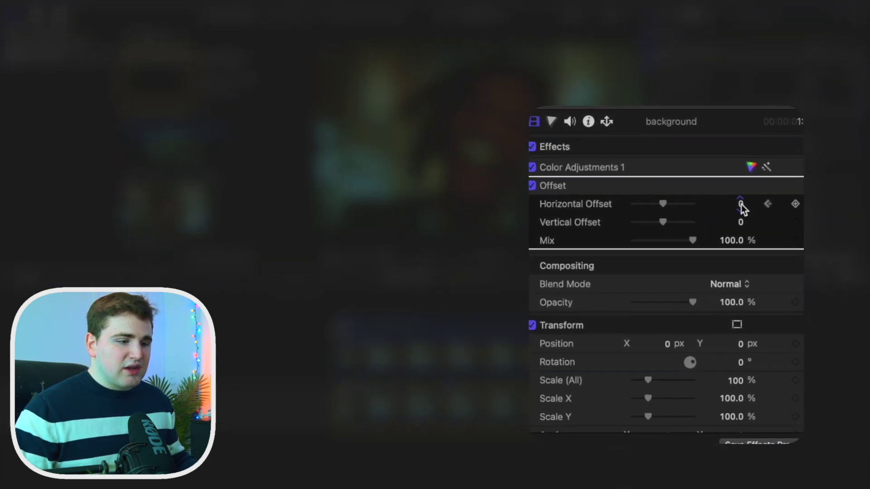
pyautogui.click(796, 98)
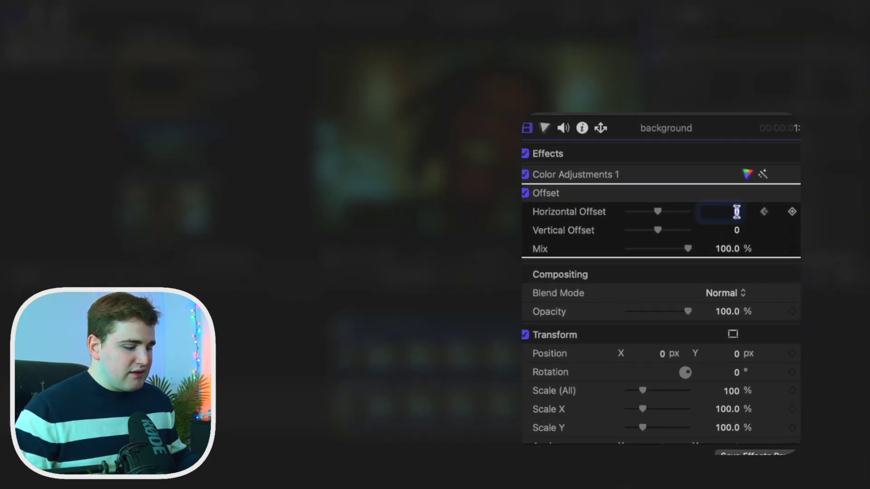
pyautogui.press('Return')
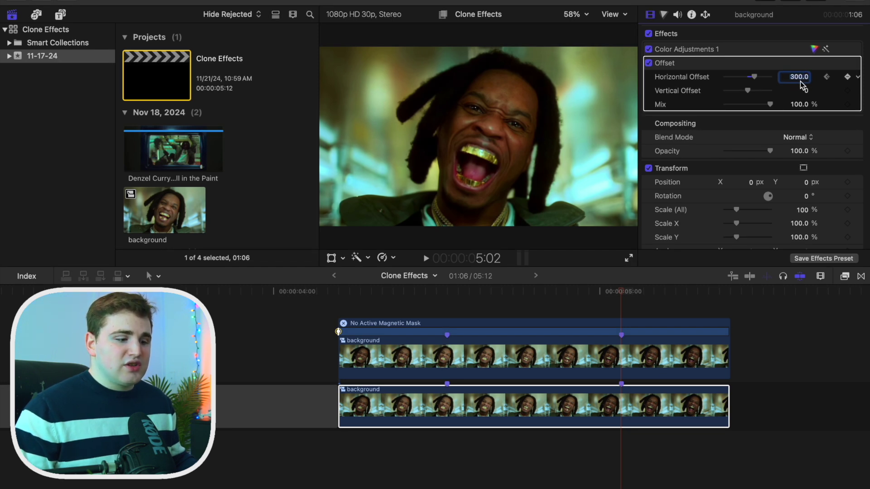
pyautogui.press('Return')
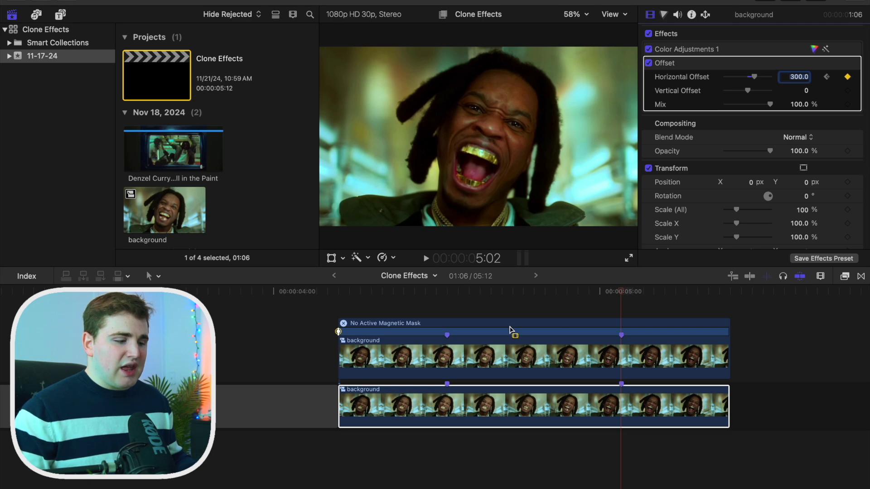
pyautogui.click(448, 310)
pyautogui.press('Right')
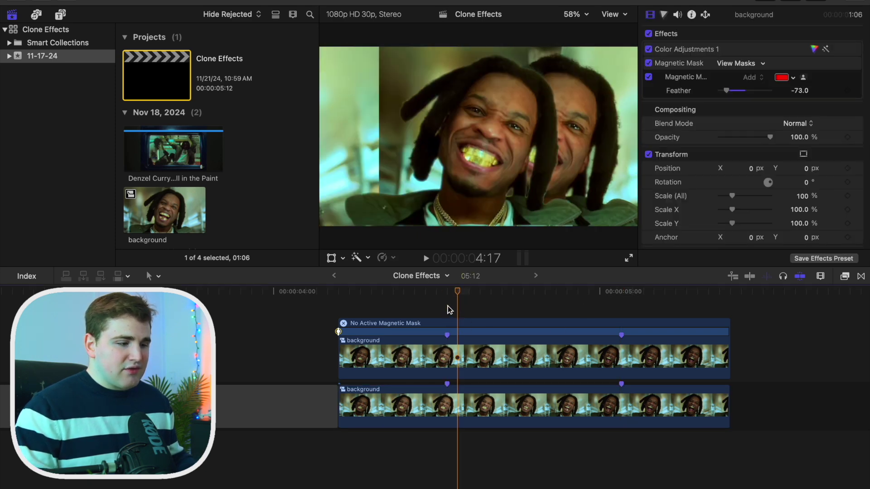
pyautogui.press('Right')
pyautogui.press('Right')
pyautogui.press('Right')
pyautogui.press('Right')
pyautogui.press('Right')
pyautogui.press('Right')
pyautogui.press('Right')
pyautogui.press('Right')
pyautogui.press('Right')
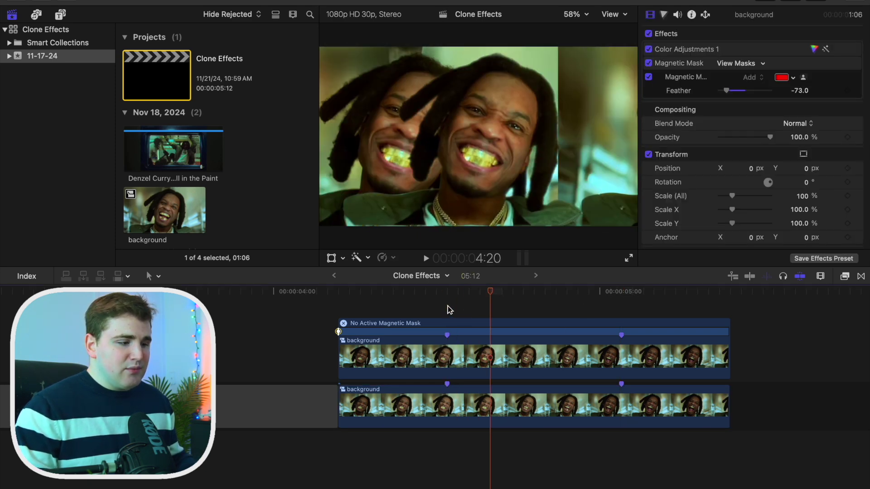
pyautogui.press('Right')
pyautogui.press('Right')
pyautogui.press('Right')
pyautogui.press('Right')
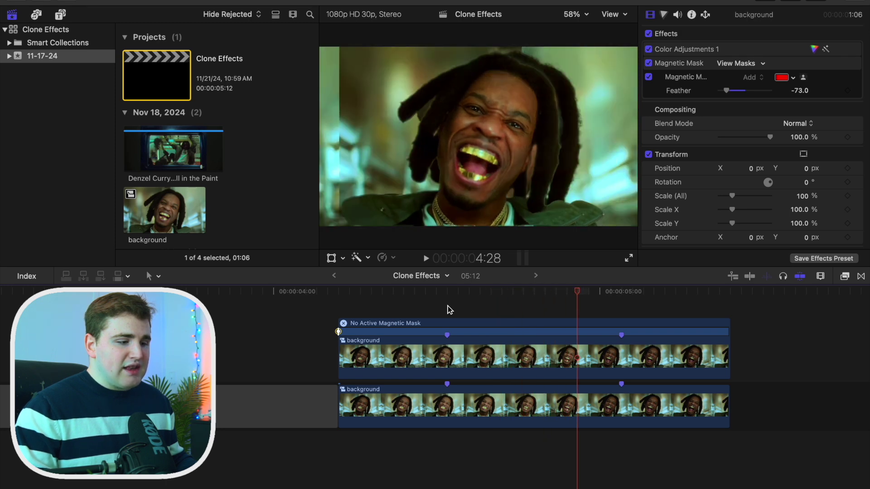
pyautogui.press('Right')
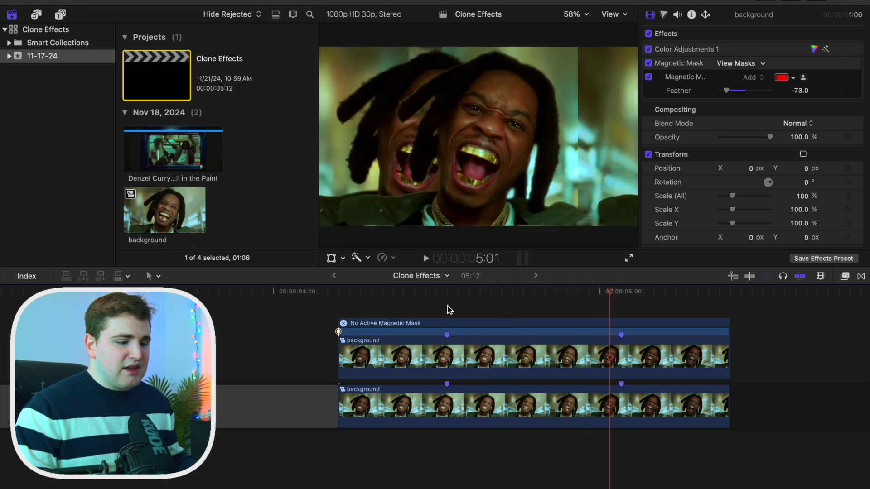
pyautogui.press('Right')
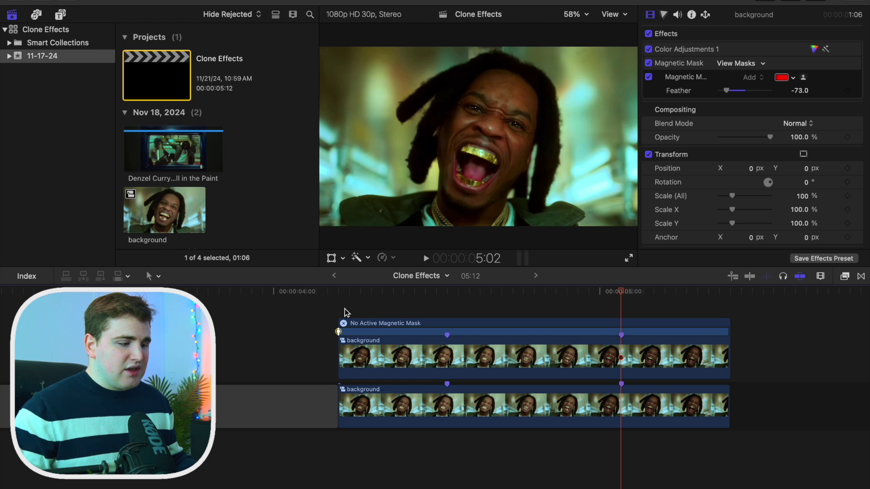
pyautogui.press('Up')
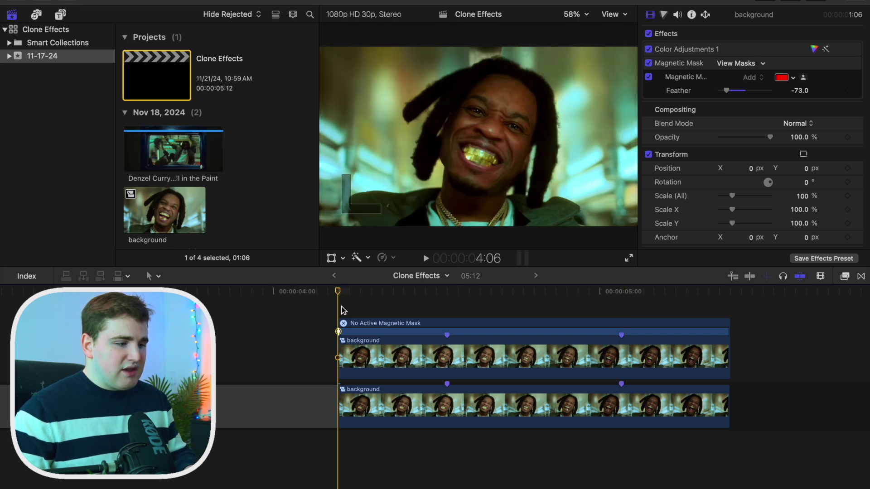
pyautogui.press('space')
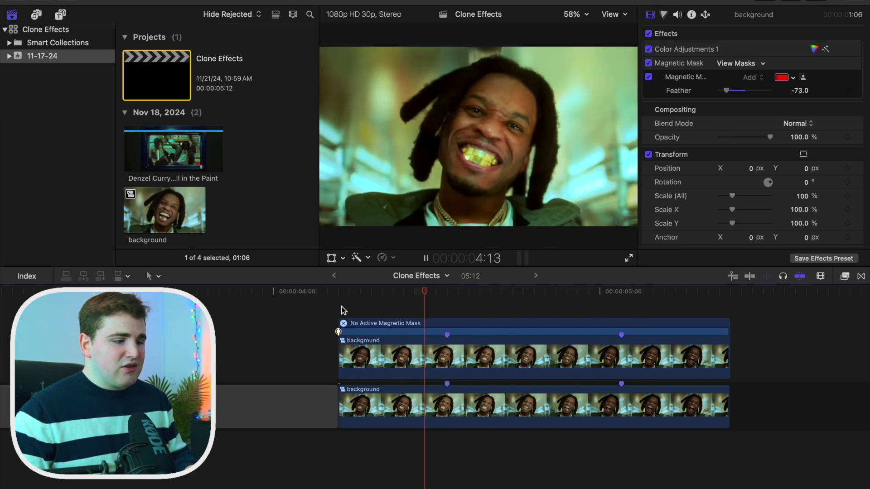
pyautogui.press('space')
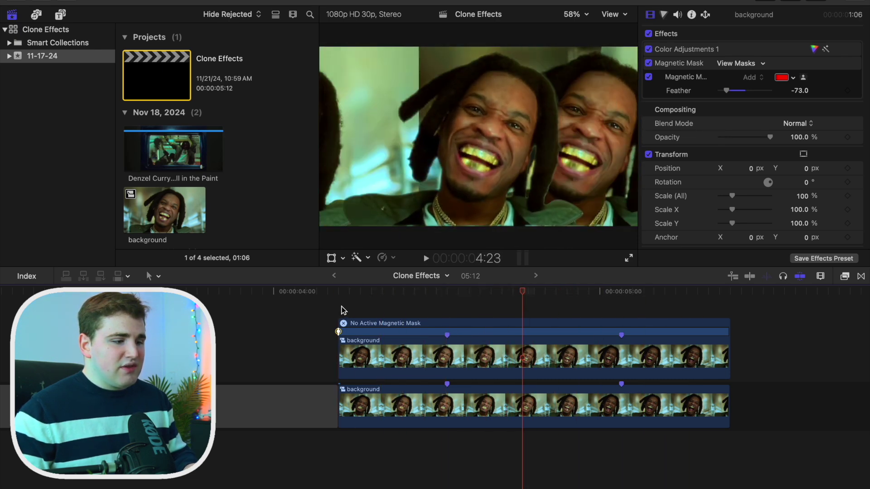
# - Set the upper clip's Magnetic Mask Feather to -33.0 and replay to review the softer edge
pyautogui.click(484, 357)
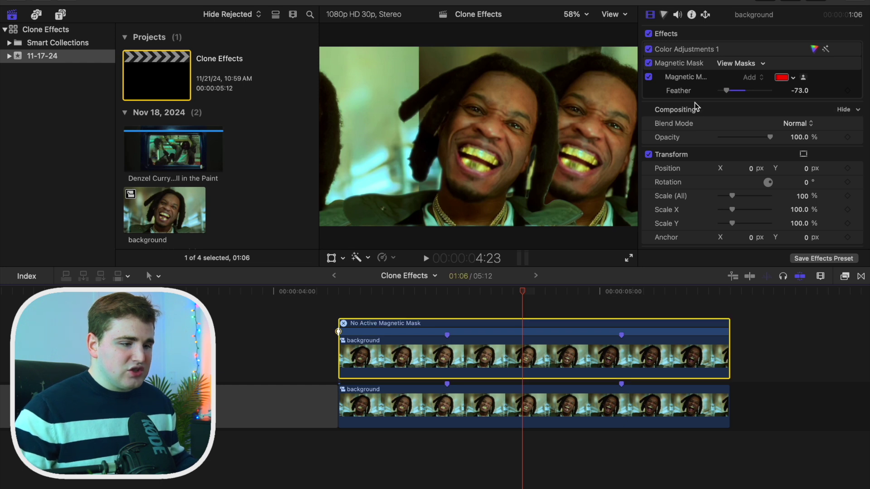
pyautogui.moveTo(727, 93); pyautogui.dragTo(737, 94)
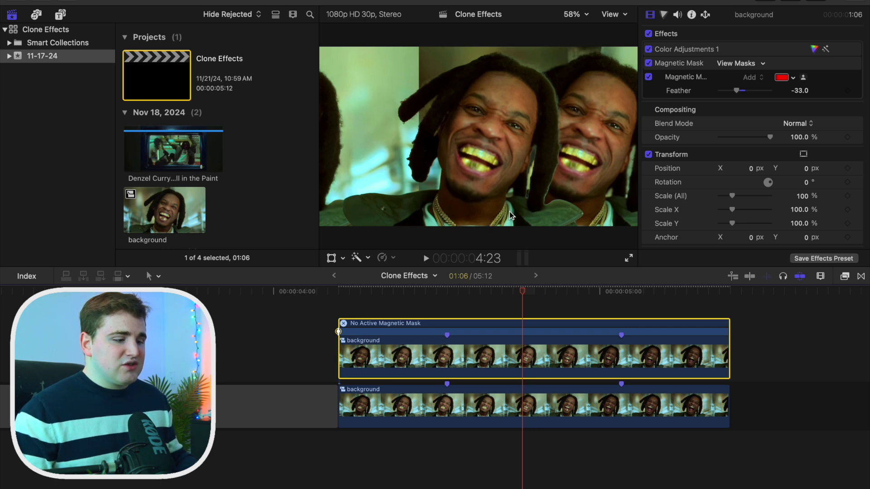
pyautogui.click(340, 307)
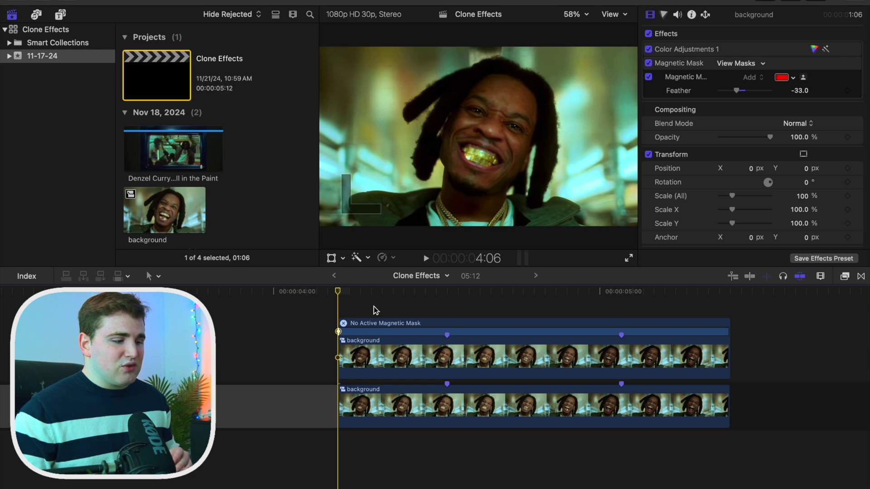
pyautogui.press('space')
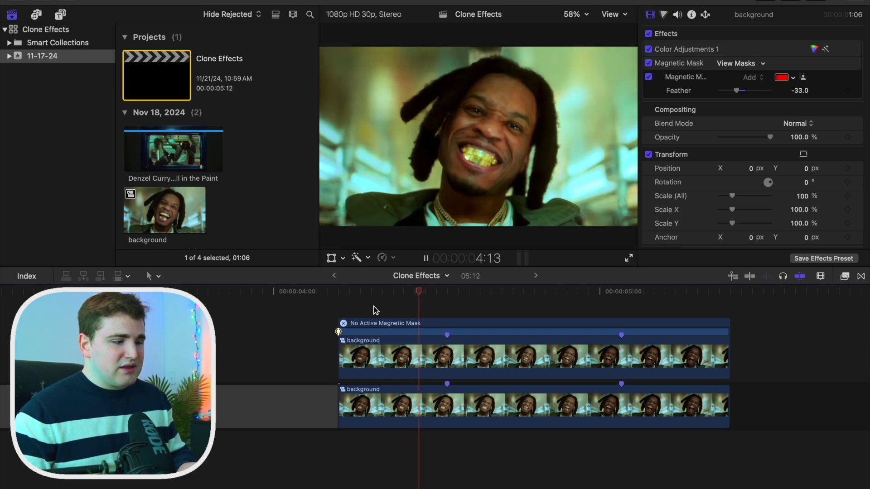
pyautogui.click(347, 307)
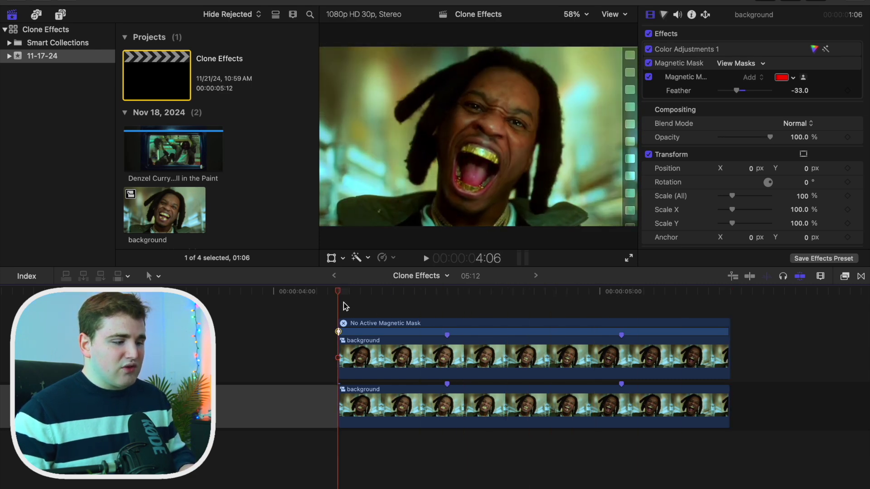
pyautogui.press('space')
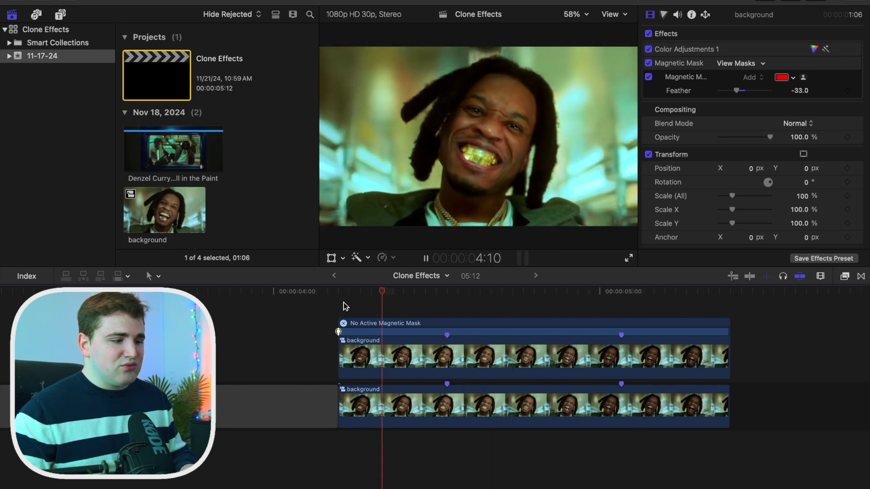
pyautogui.press('space')
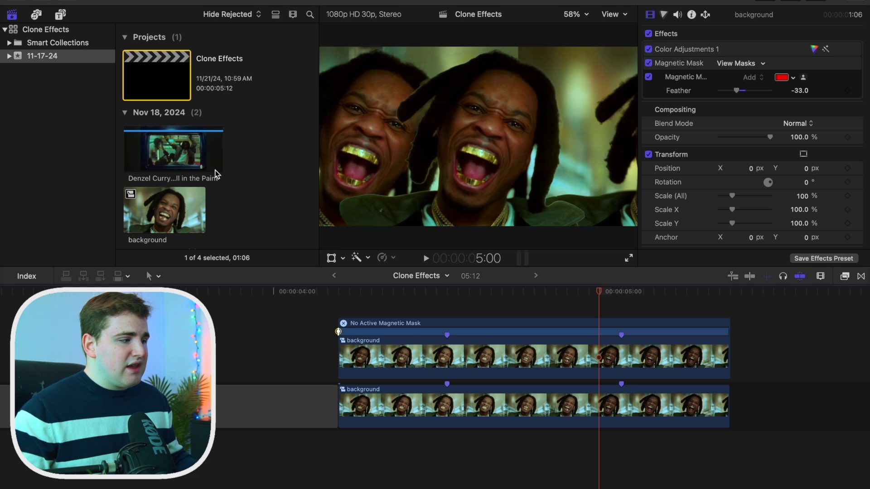
# - Place a Moderate Motion Blur title between the clips, trimmed to end at the final keyframe
pyautogui.click(61, 16)
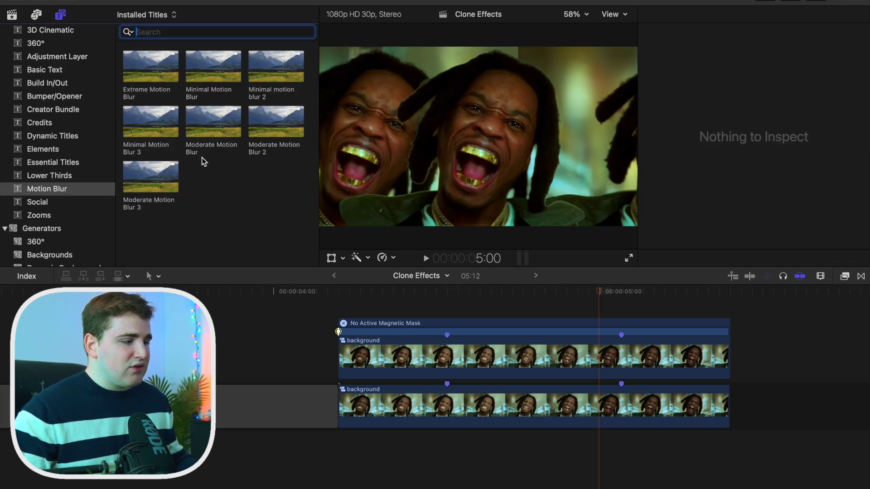
pyautogui.moveTo(202, 133); pyautogui.dragTo(449, 377)
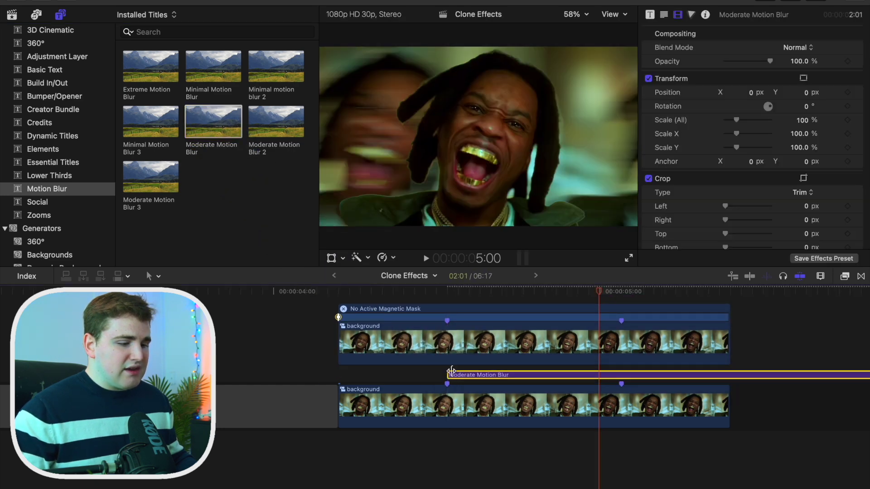
pyautogui.click(629, 397)
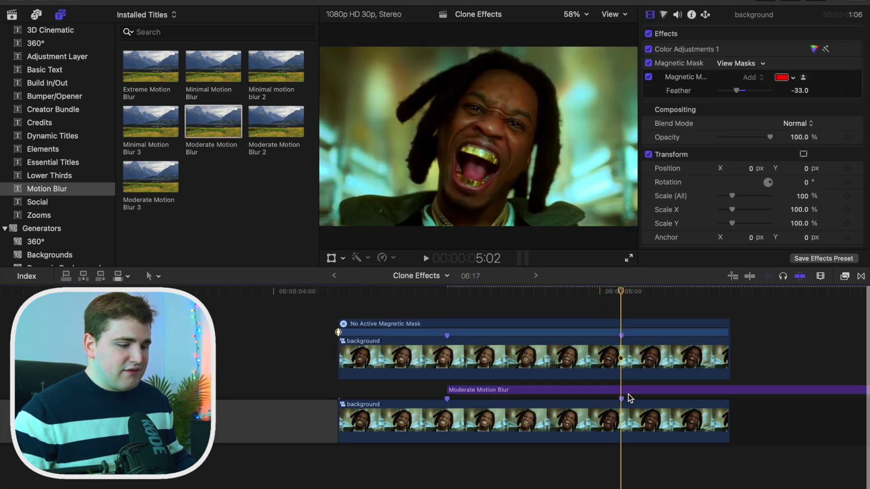
pyautogui.click(621, 292)
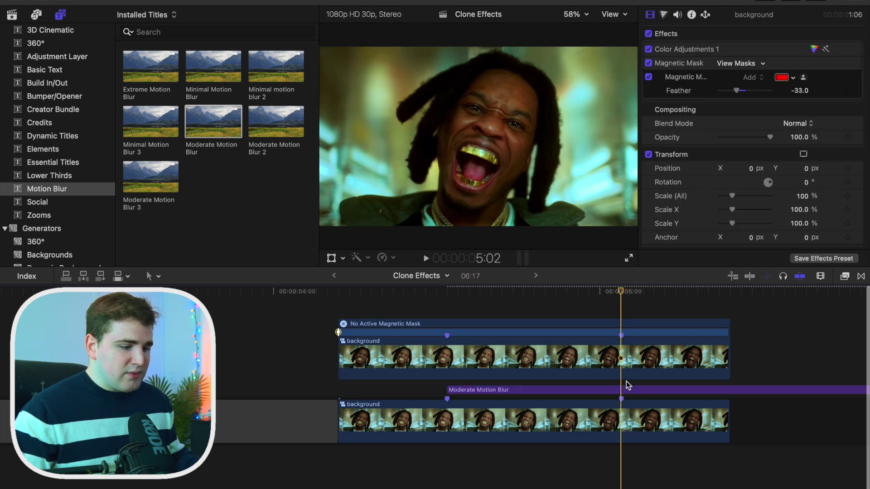
pyautogui.click(629, 391)
pyautogui.hotkey('alt', ']')
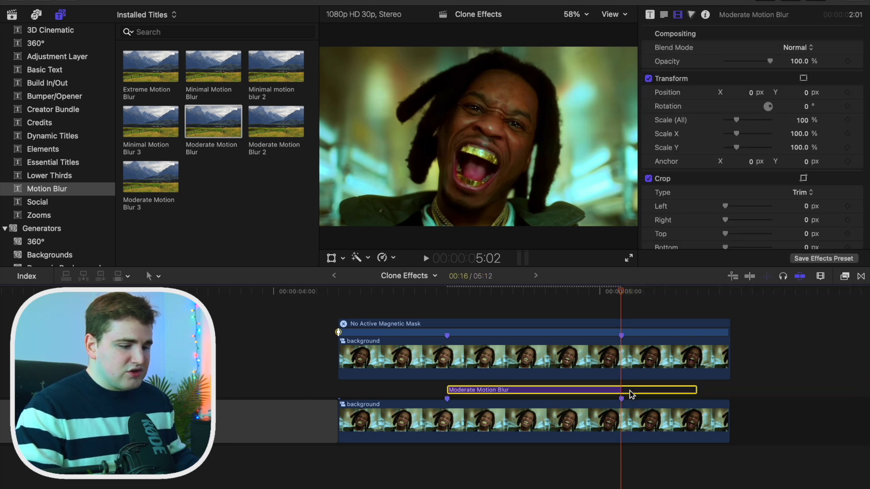
pyautogui.click(522, 290)
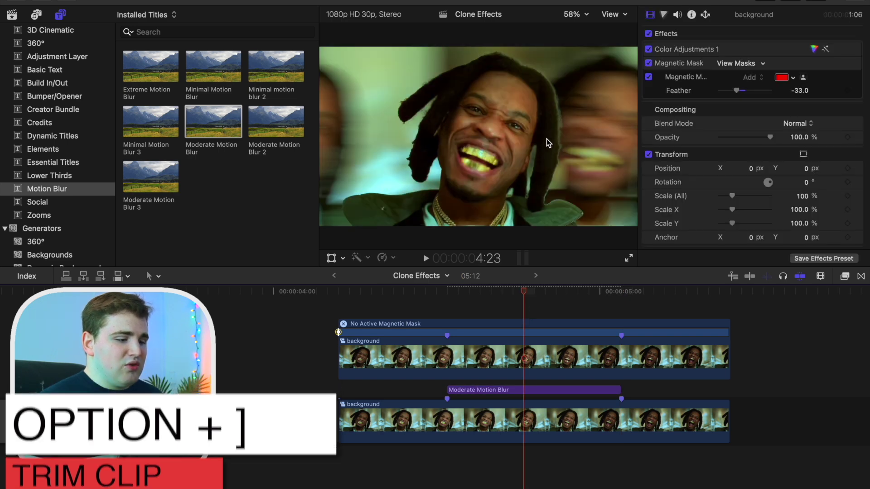
pyautogui.click(337, 293)
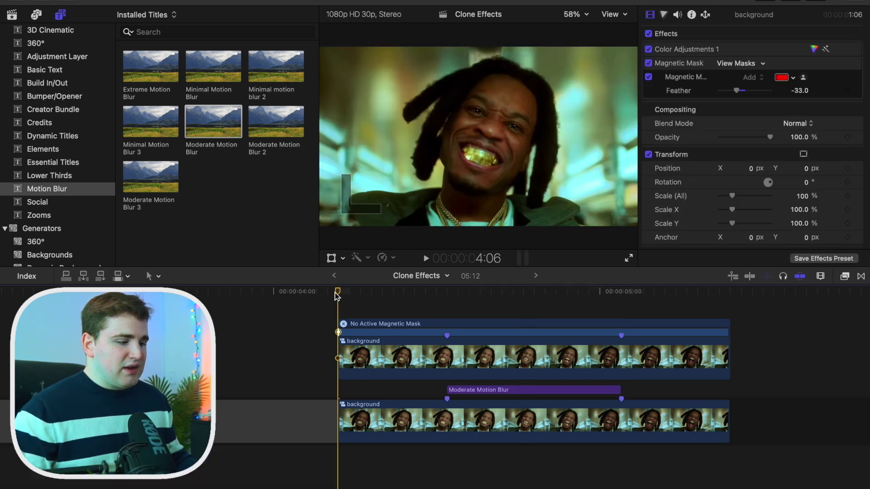
pyautogui.press('space')
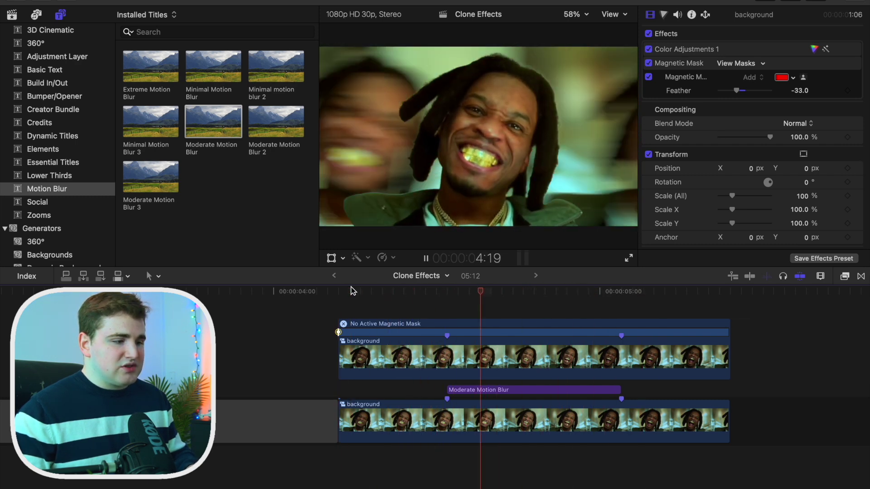
pyautogui.press('space')
pyautogui.press('space')
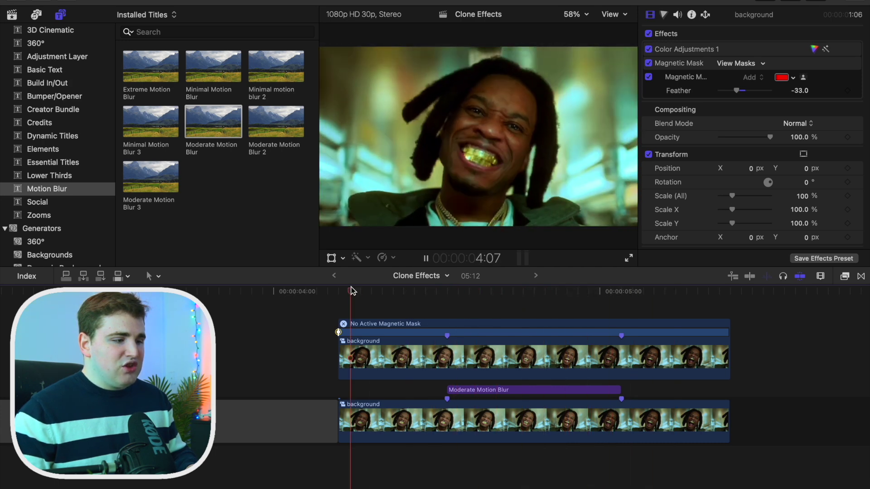
pyautogui.press('space')
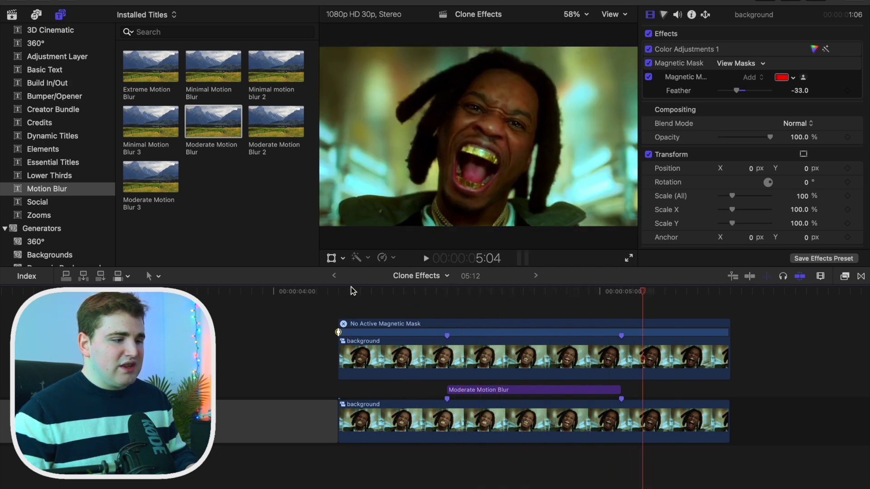